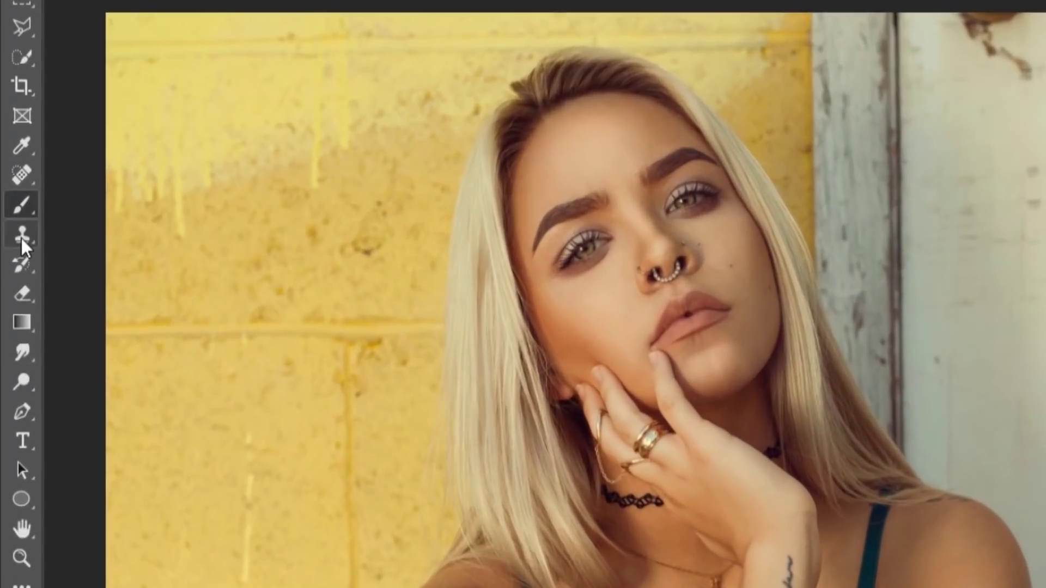
Step: With the Clone Stamp tool, test-clone over the dark mark atop the door, then add an empty layer
{"action": "left_click", "coordinate": [23, 238]}
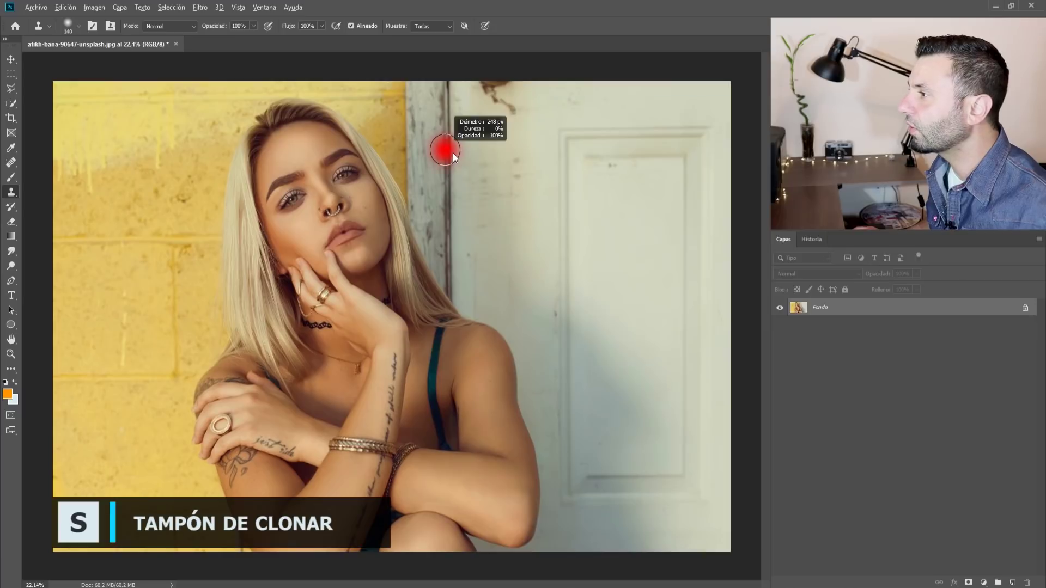
{"action": "scroll", "coordinate": [453, 153], "scroll_direction": "up", "scroll_amount": 2}
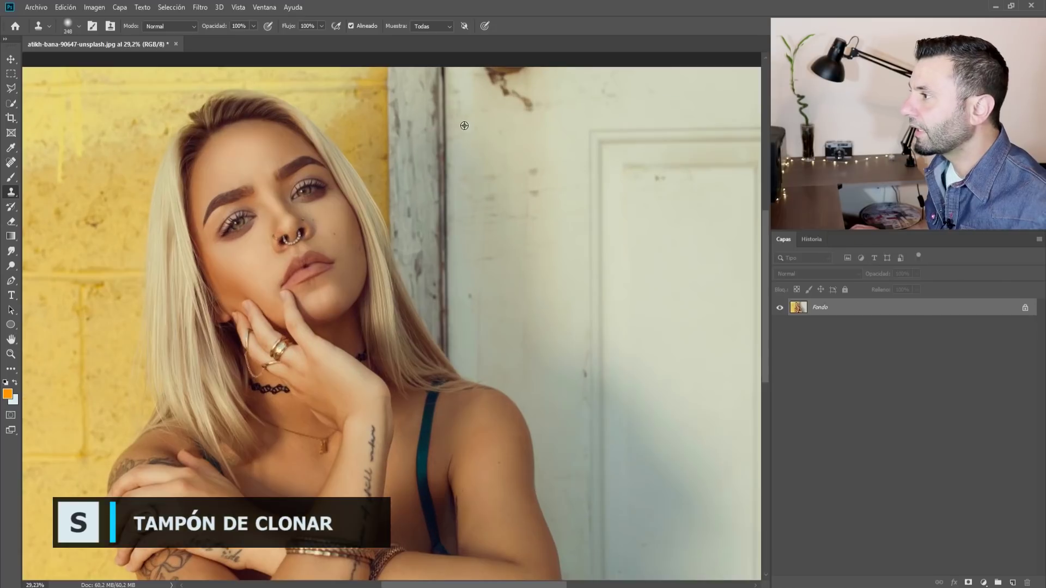
{"action": "scroll", "coordinate": [490, 168], "scroll_direction": "down", "scroll_amount": 2}
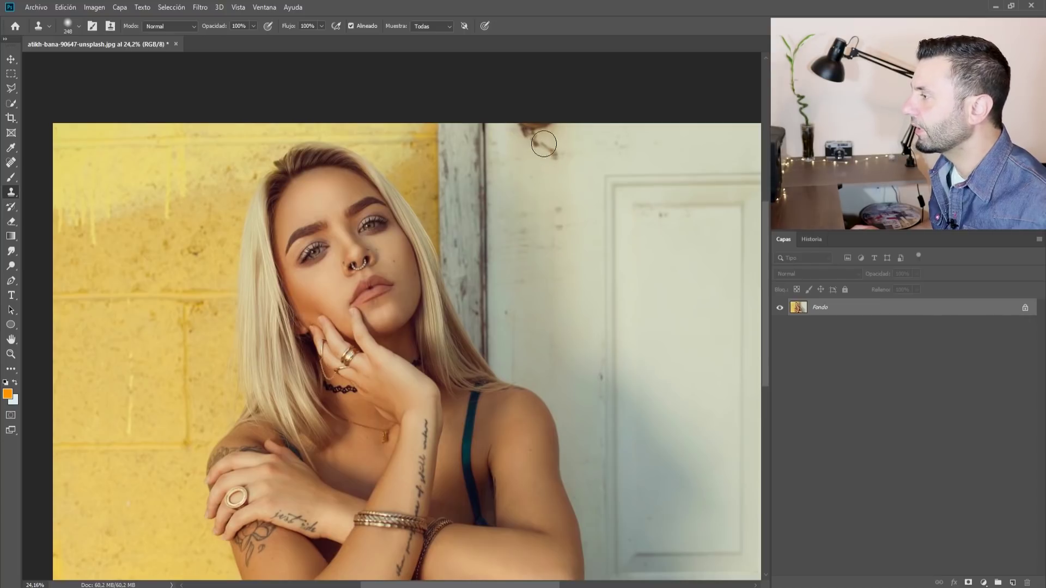
{"action": "scroll", "coordinate": [551, 166], "scroll_direction": "down", "scroll_amount": 2}
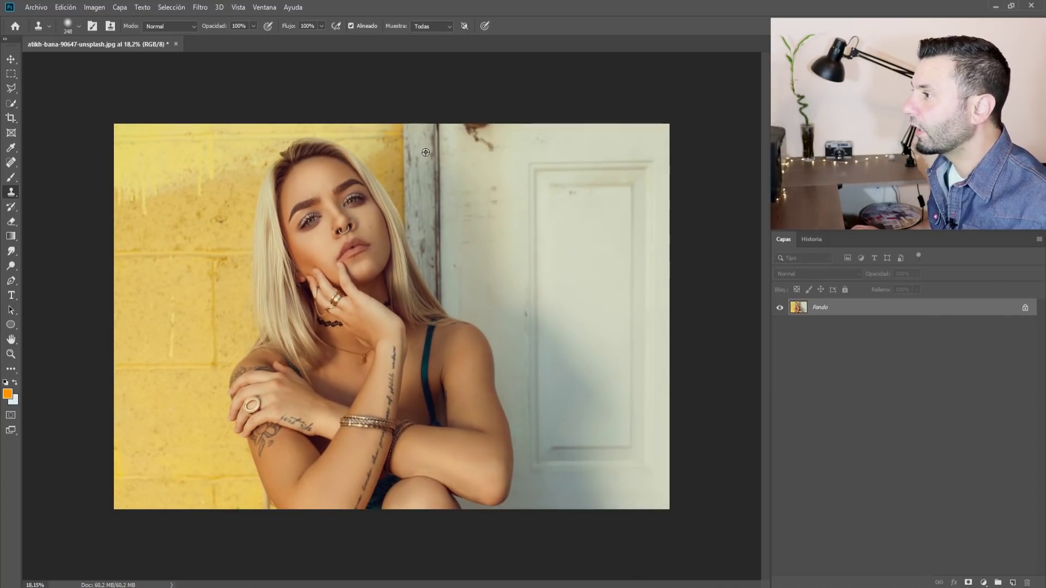
{"action": "scroll", "coordinate": [426, 152], "scroll_direction": "up", "scroll_amount": 2}
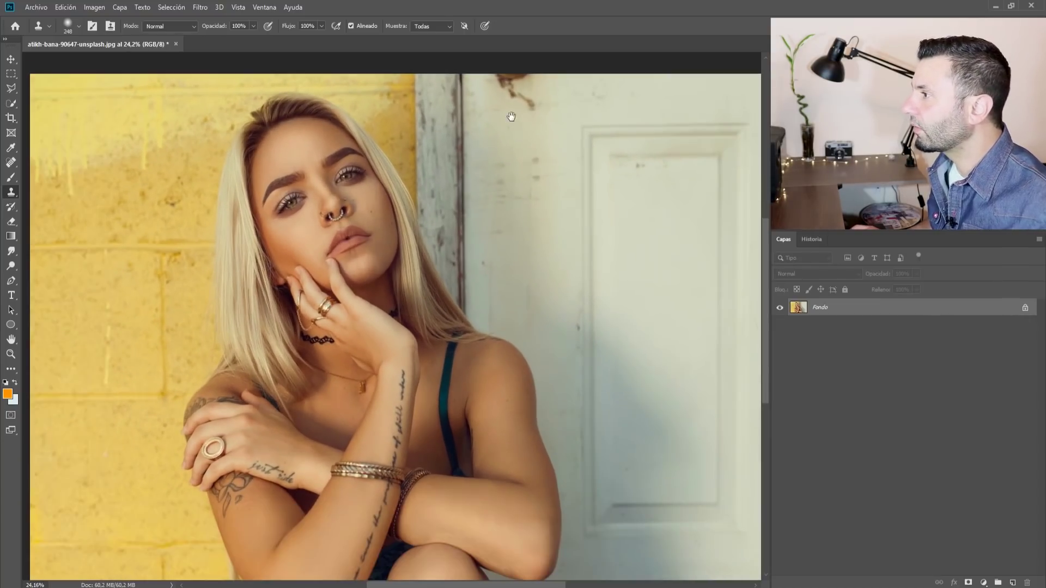
{"action": "left_click_drag", "start_coordinate": [509, 115], "coordinate": [500, 187]}
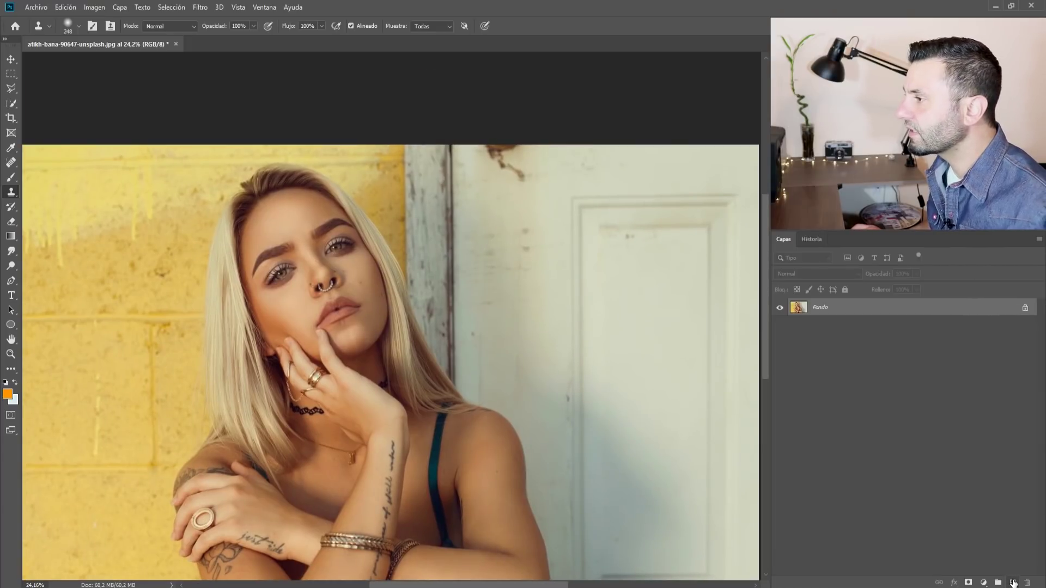
{"action": "left_click_drag", "start_coordinate": [495, 163], "coordinate": [531, 172]}
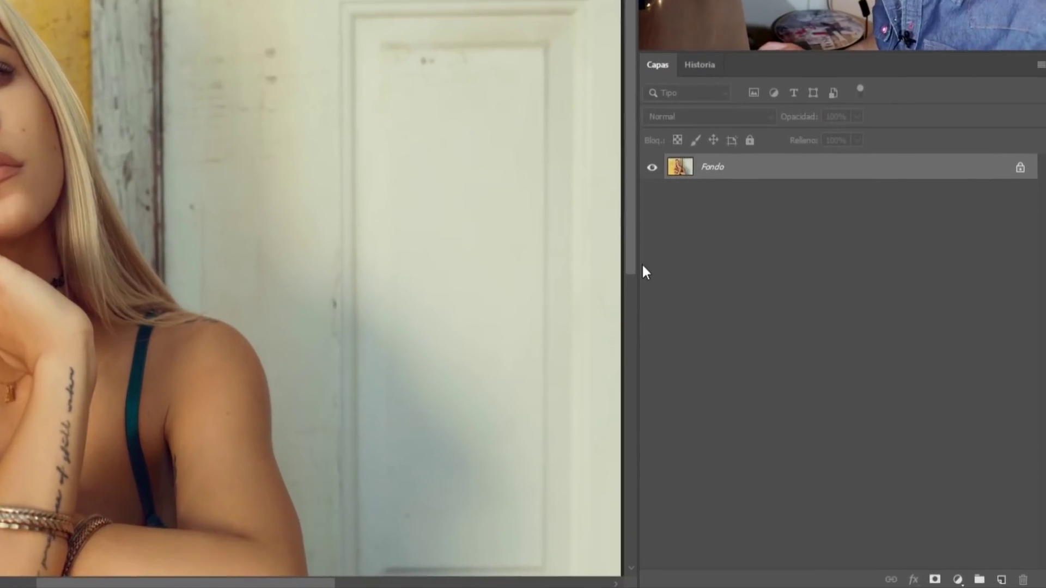
{"action": "left_click", "coordinate": [1001, 579]}
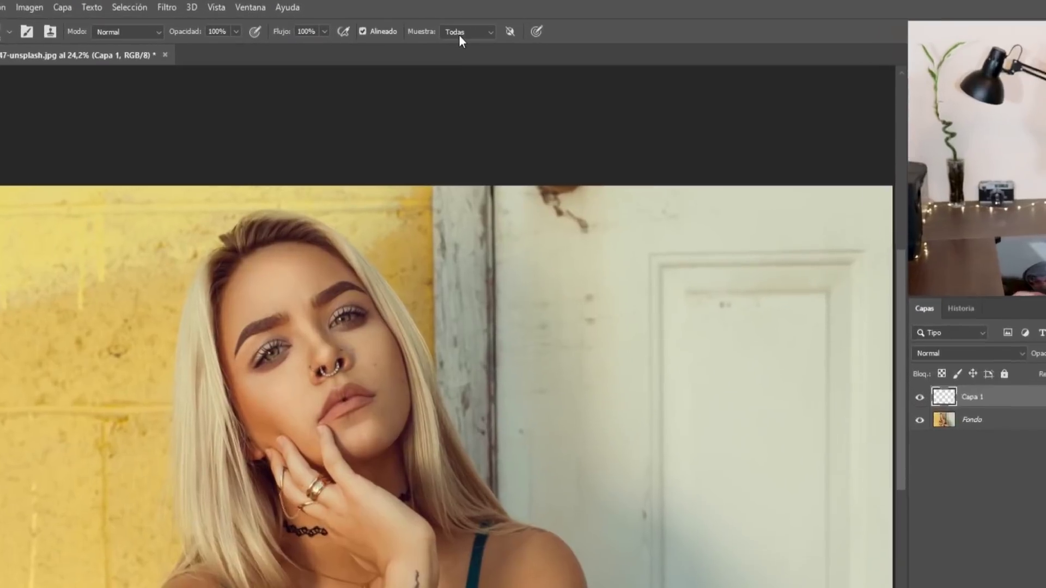
Step: Switch clone sampling to Current Layer, then back to All Layers, with 49% opacity
{"action": "left_click", "coordinate": [426, 27]}
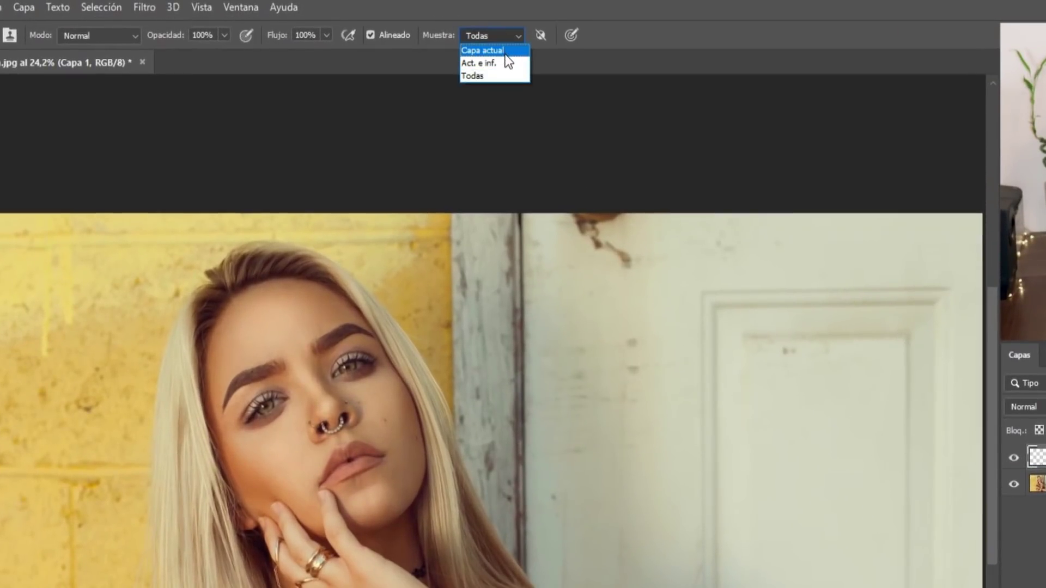
{"action": "left_click", "coordinate": [506, 52]}
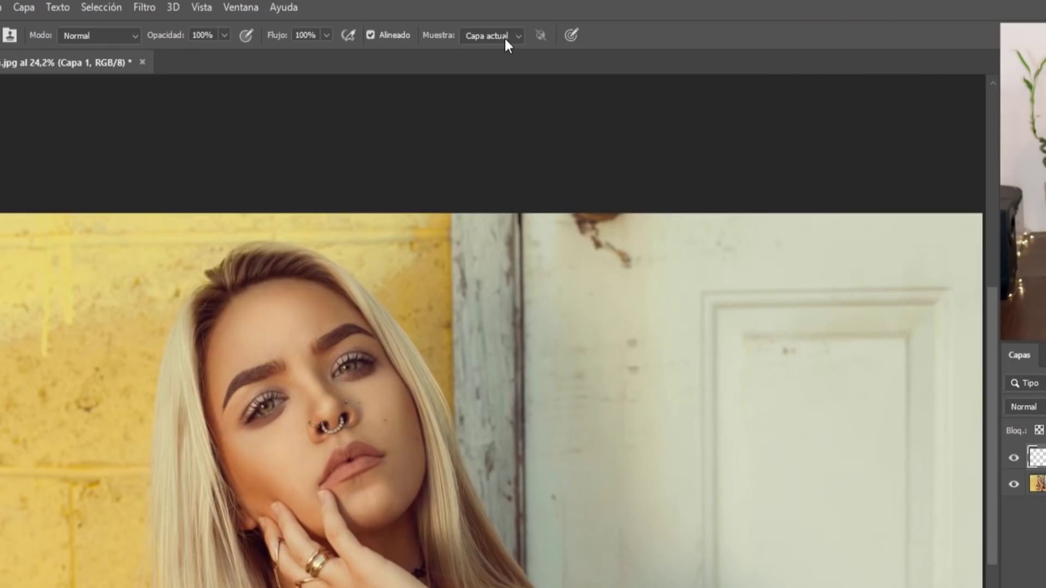
{"action": "left_click", "coordinate": [504, 37]}
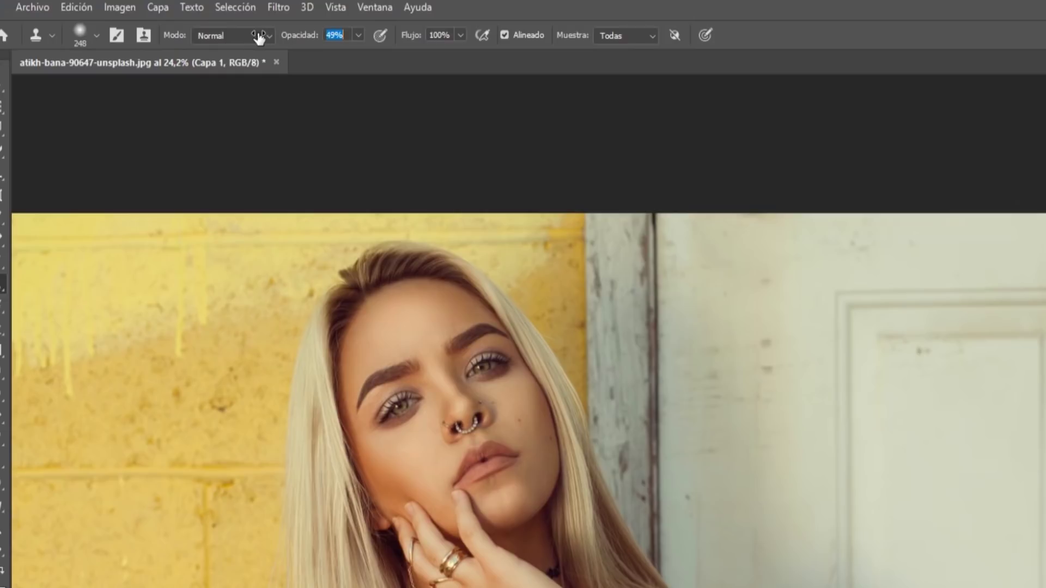
Step: Clone over the door stain on Capa 1 at 49%, then restore 100% opacity
{"action": "key", "text": "Return"}
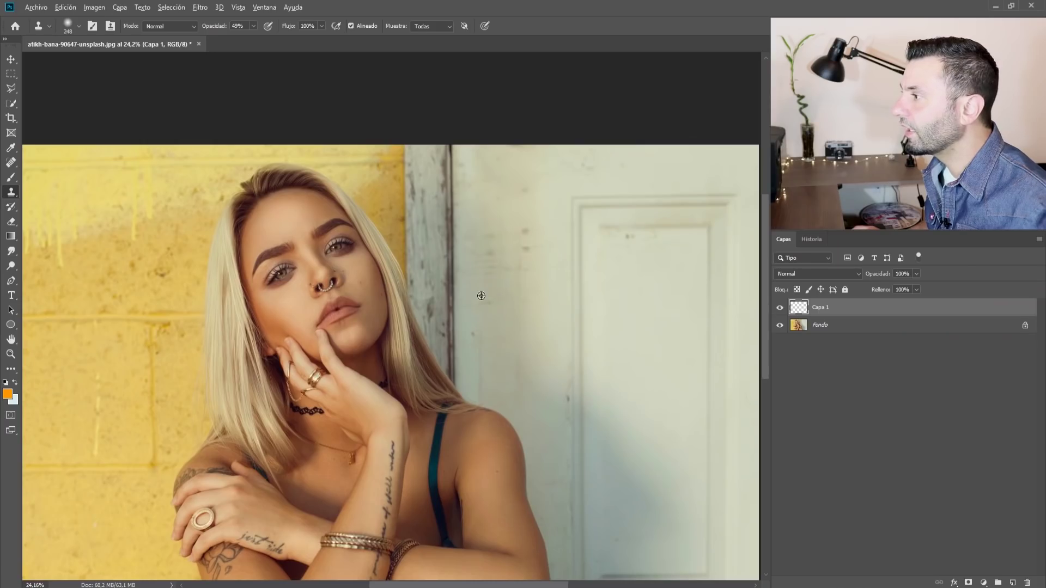
{"action": "left_click_drag", "start_coordinate": [473, 197], "coordinate": [469, 161]}
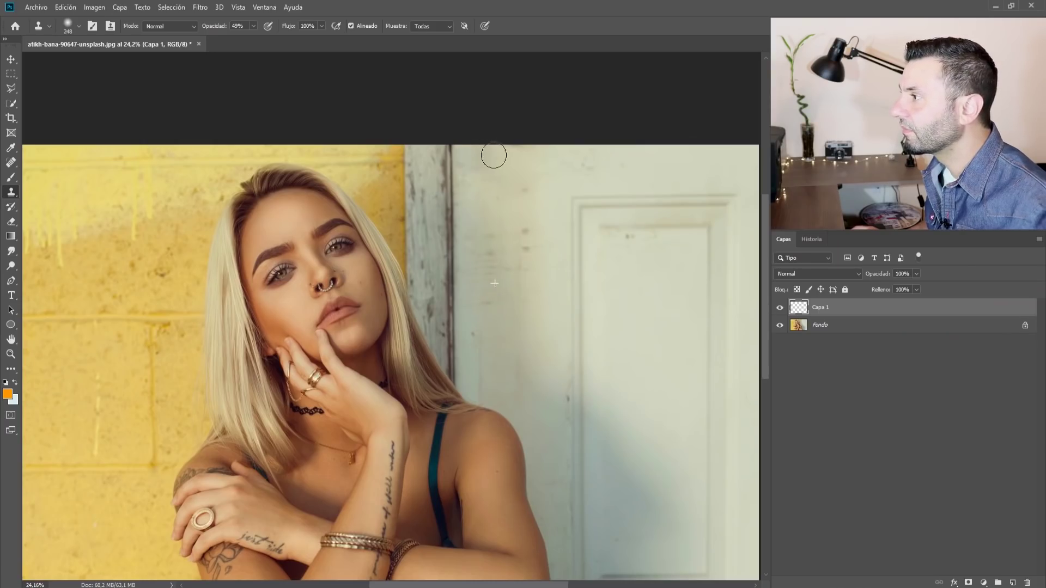
{"action": "left_click_drag", "start_coordinate": [520, 156], "coordinate": [481, 192]}
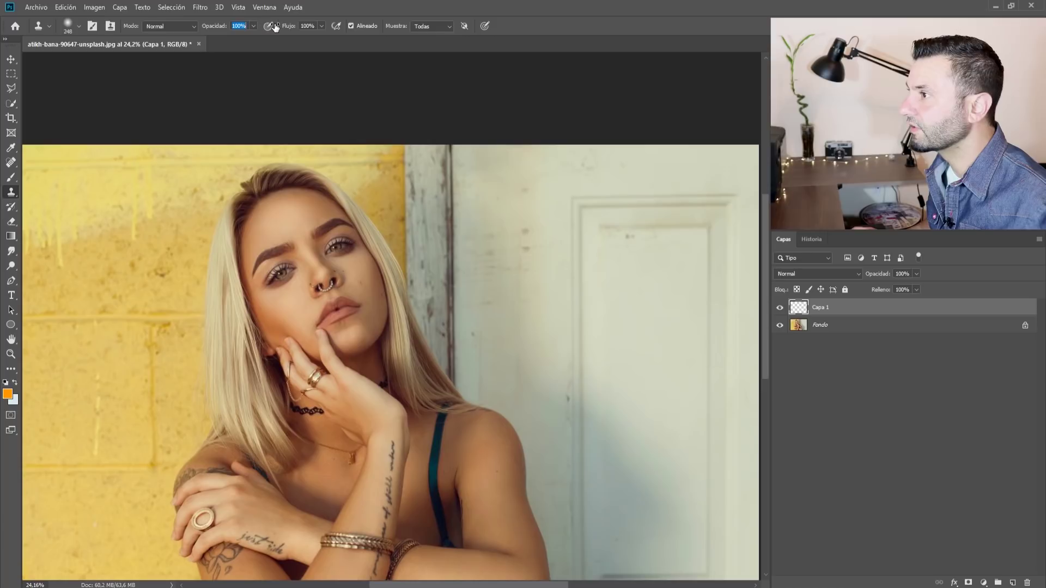
{"action": "key", "text": "Return"}
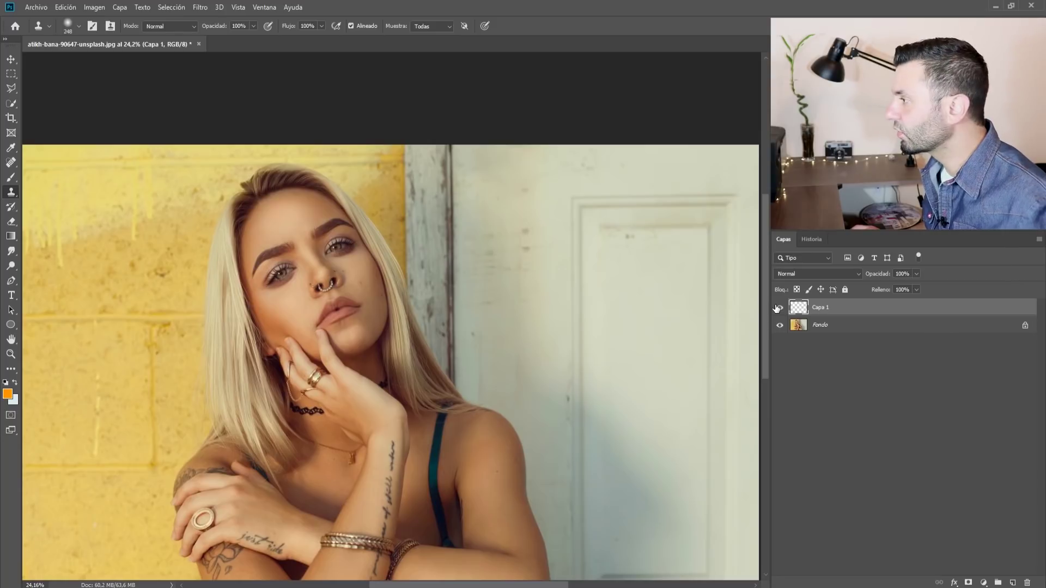
Step: Toggle Capa 1's visibility to compare with the original, then fit the whole photo on screen
{"action": "left_click", "coordinate": [778, 309]}
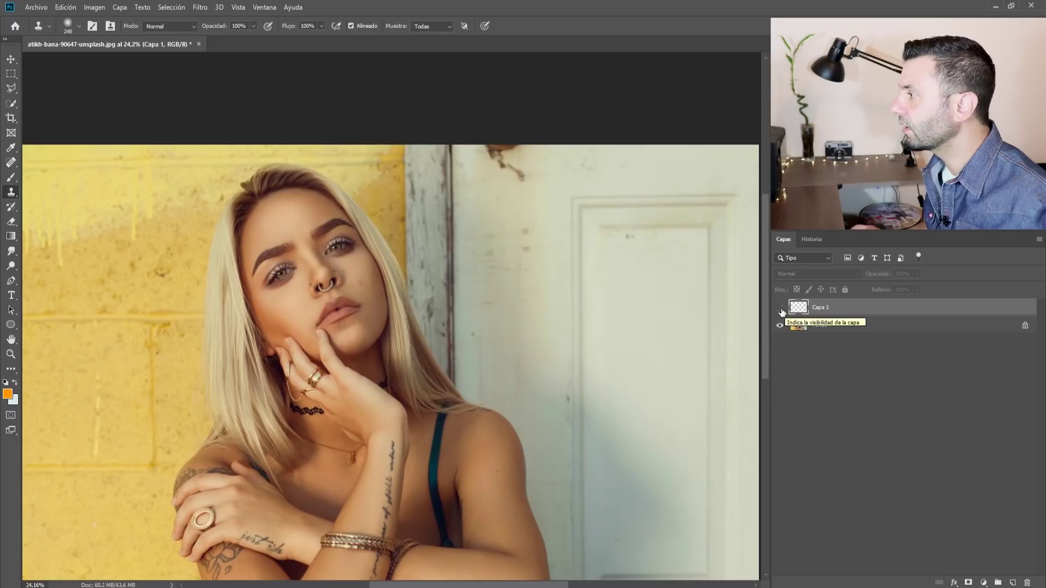
{"action": "left_click", "coordinate": [779, 308]}
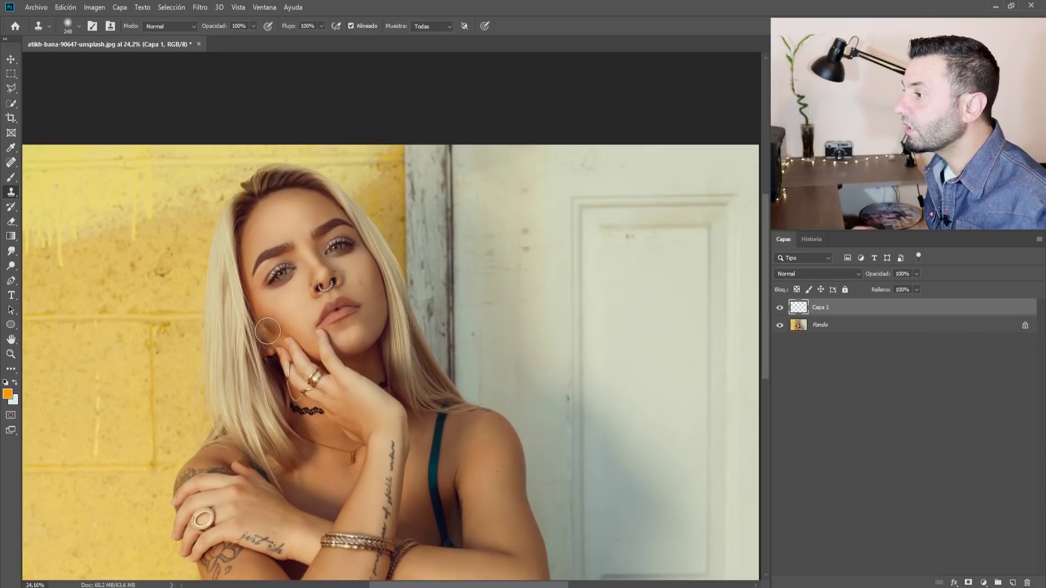
{"action": "key", "text": "ctrl+0"}
{"action": "scroll", "coordinate": [207, 225], "scroll_direction": "up", "scroll_amount": 3}
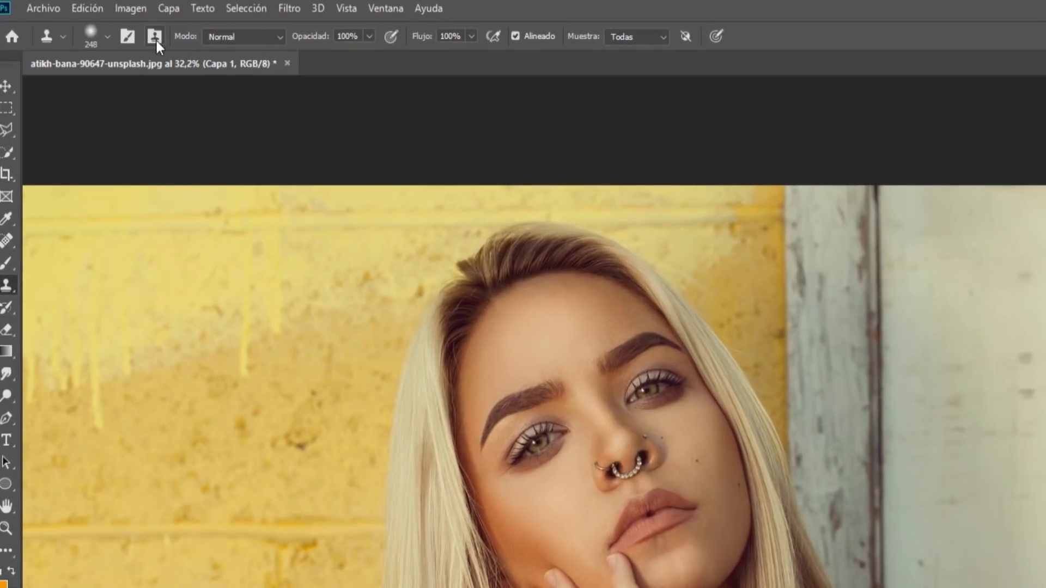
{"action": "left_click", "coordinate": [155, 37]}
Step: Show the Clone Source panel off the face and bring the hand's ring into view
{"action": "left_click", "coordinate": [156, 37]}
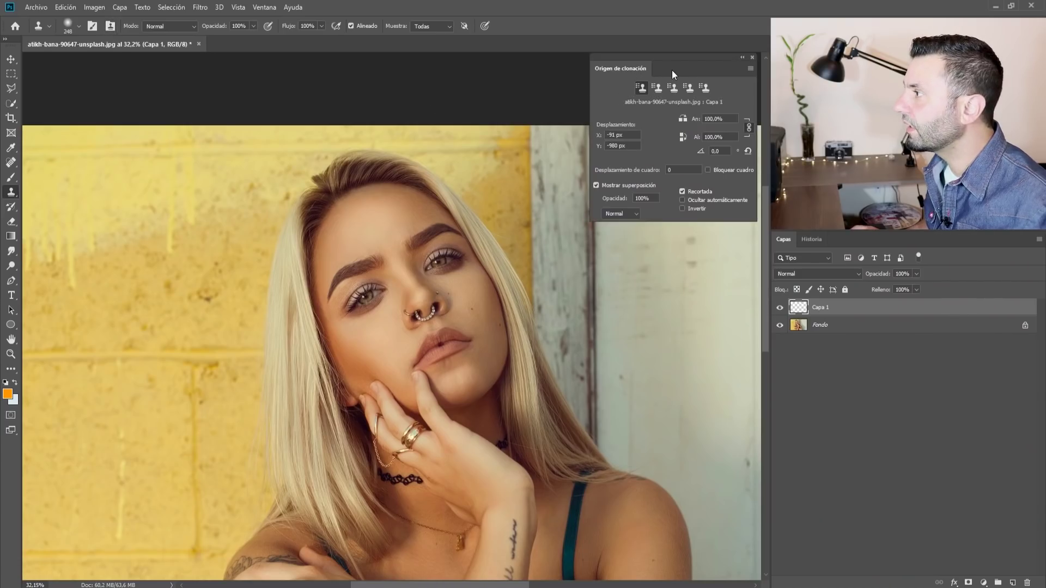
{"action": "left_click_drag", "start_coordinate": [672, 70], "coordinate": [666, 92]}
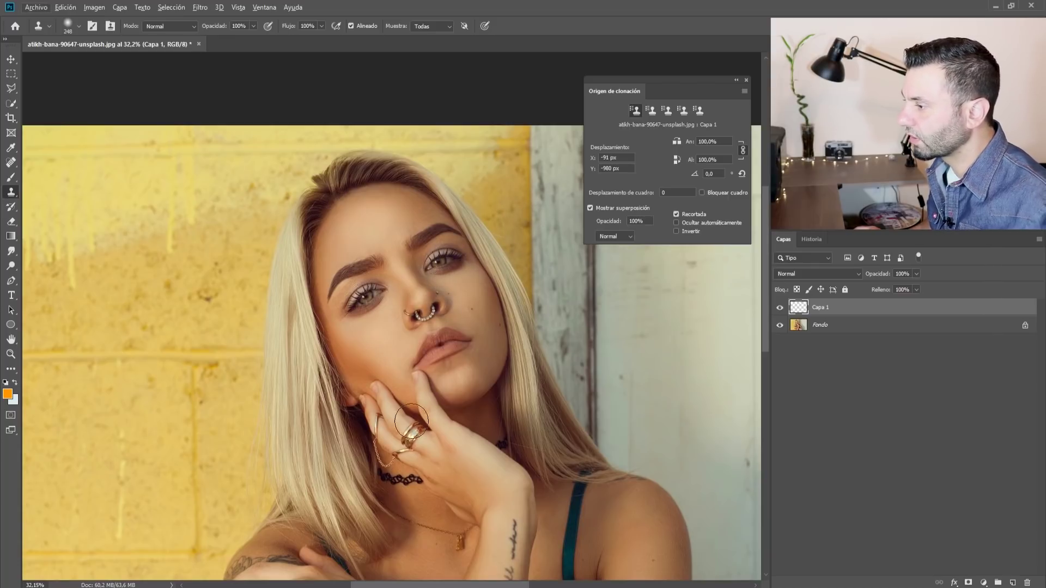
{"action": "scroll", "coordinate": [412, 421], "scroll_direction": "down", "scroll_amount": 5}
{"action": "left_click_drag", "start_coordinate": [290, 419], "coordinate": [461, 252]}
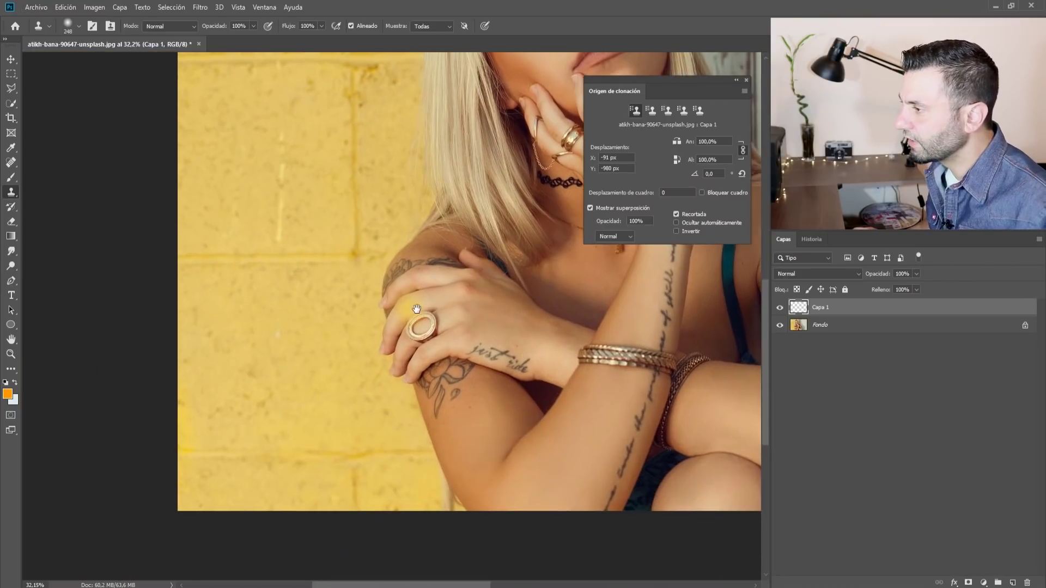
{"action": "scroll", "coordinate": [411, 321], "scroll_direction": "up", "scroll_amount": 1}
Step: Sample the ring on her hand and stamp a copy onto the wall (offset 103/-218 px)
{"action": "left_click", "coordinate": [412, 321], "text": "alt"}
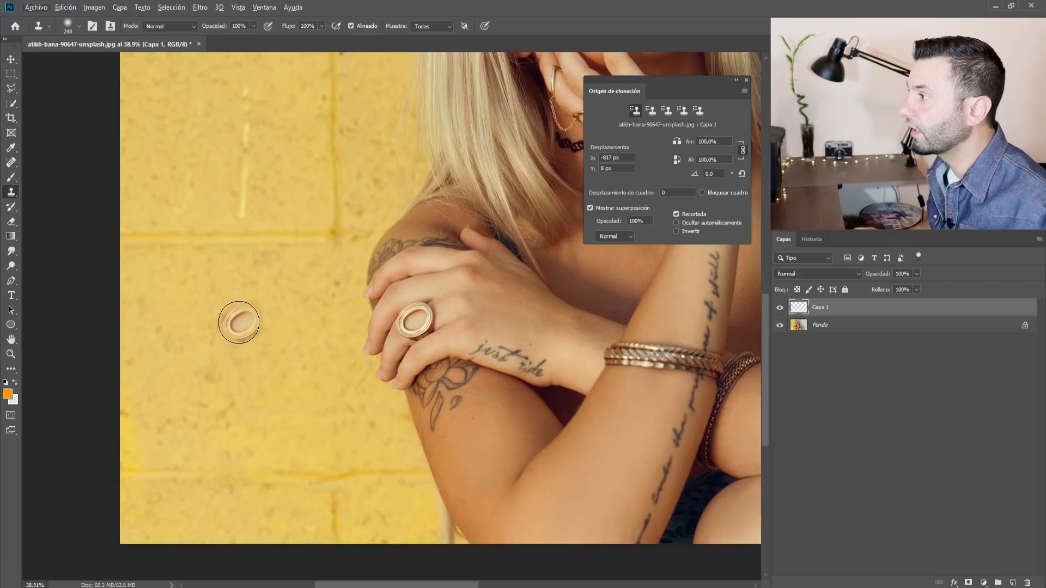
{"action": "left_click", "coordinate": [251, 321]}
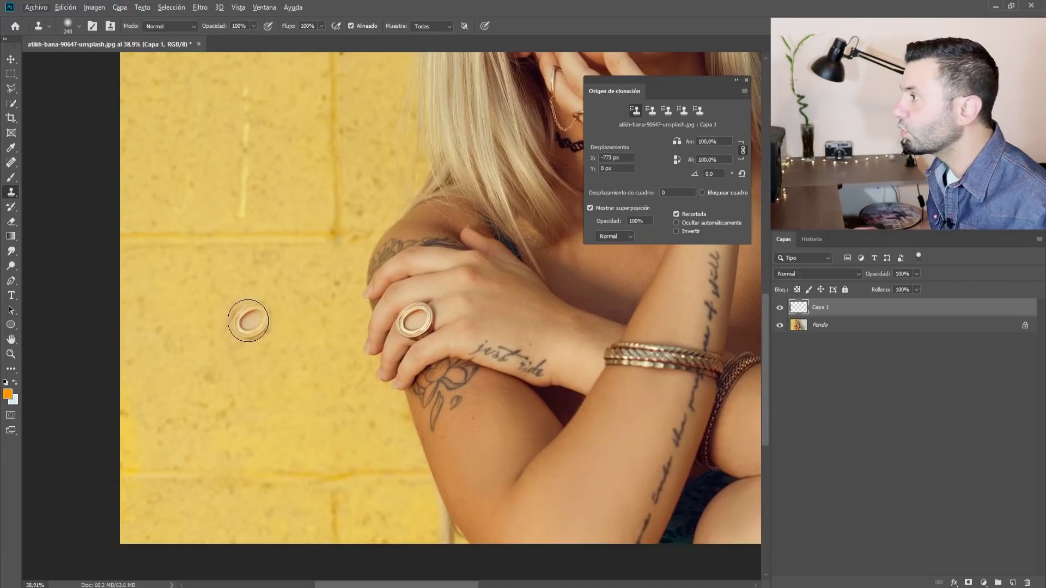
{"action": "key", "text": "ctrl+z"}
{"action": "left_click", "coordinate": [414, 320], "text": "alt"}
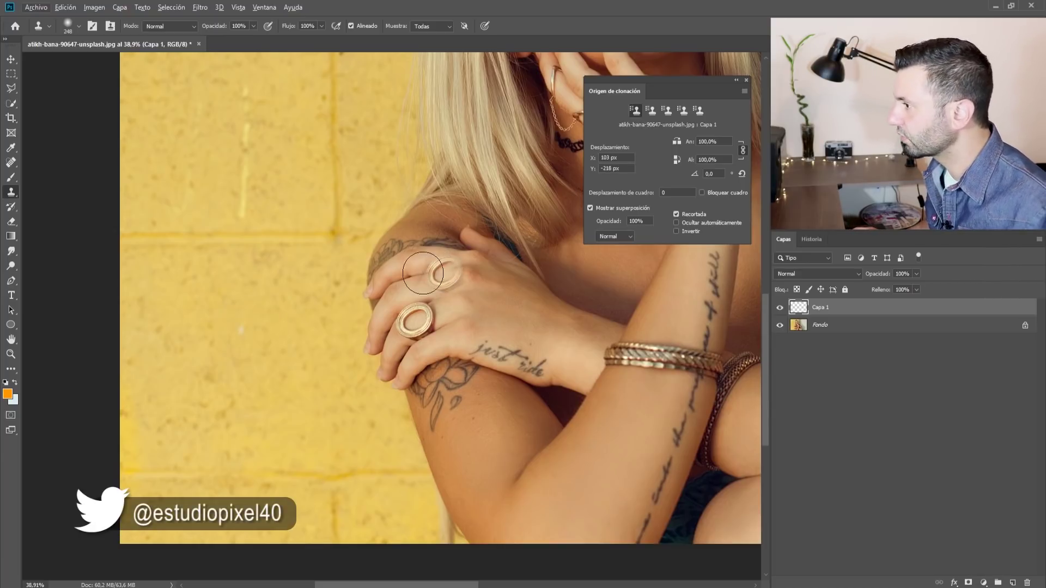
{"action": "left_click", "coordinate": [256, 329]}
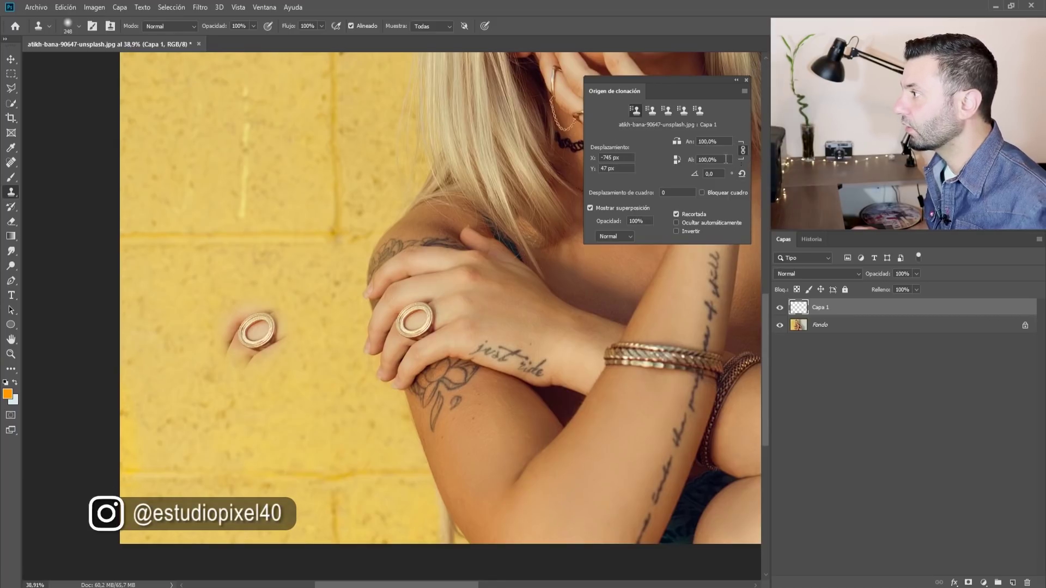
Step: Set the clone source width and height scale to 200%
{"action": "double_click", "coordinate": [721, 141]}
{"action": "type", "text": "200"}
{"action": "key", "text": "Return"}
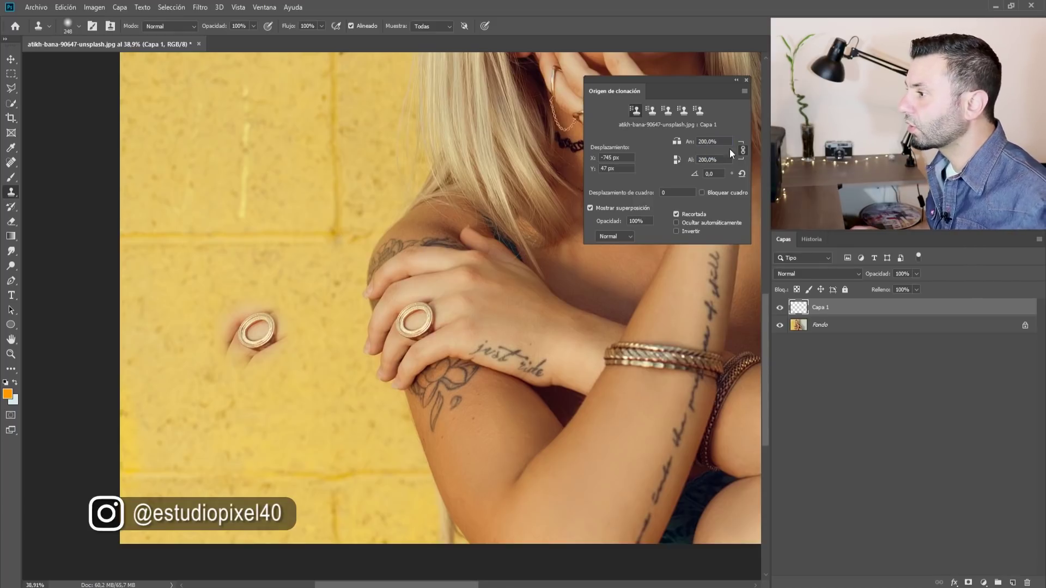
Step: Sample the ring centre and paint a double-size ring onto the yellow wall
{"action": "left_click", "coordinate": [416, 322]}
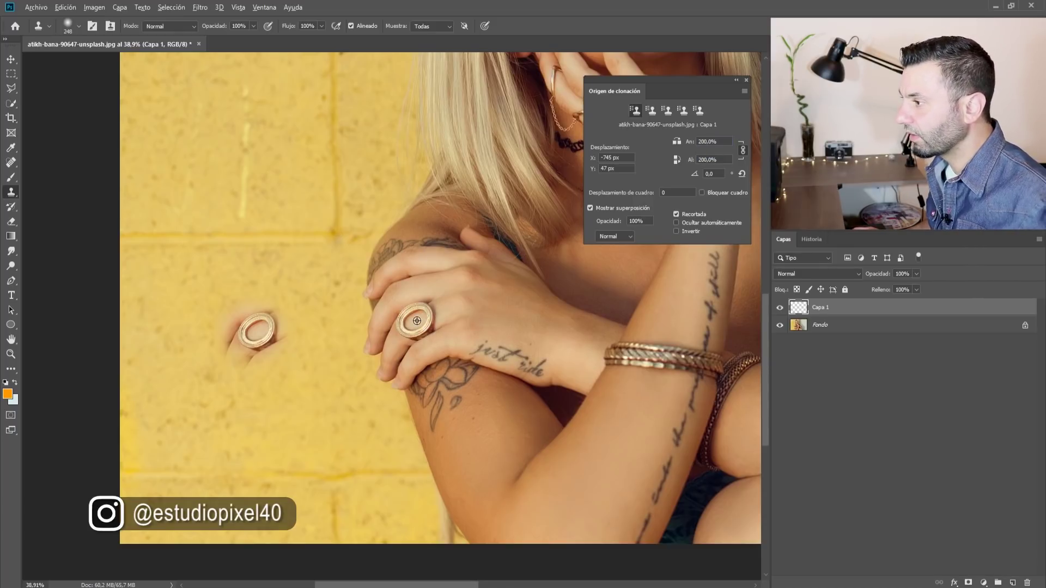
{"action": "left_click", "coordinate": [417, 320], "text": "alt"}
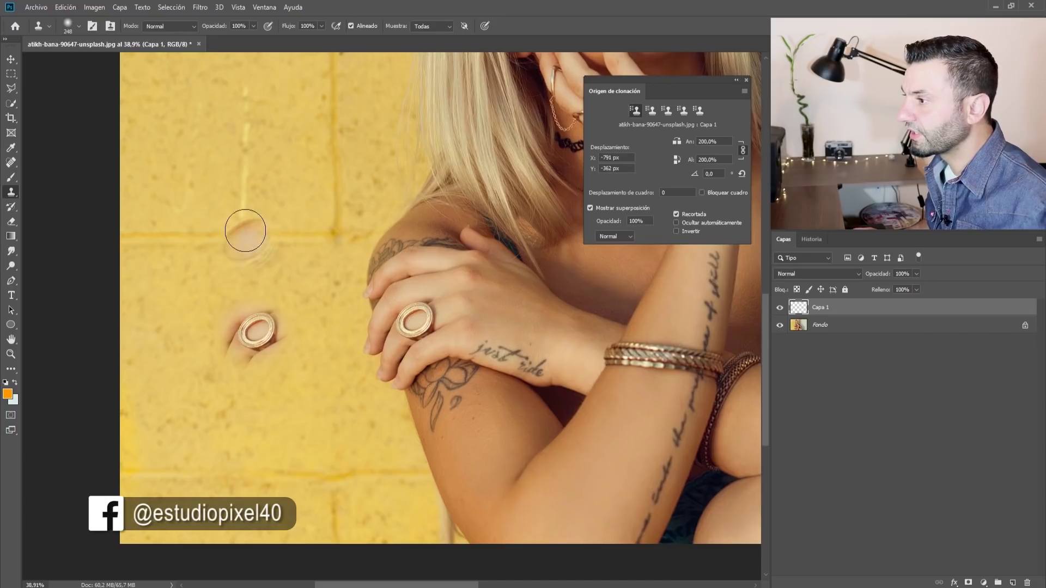
{"action": "mouse_move", "coordinate": [250, 211]}
{"action": "left_mouse_down"}
{"action": "mouse_move", "coordinate": [242, 202]}
{"action": "mouse_move", "coordinate": [272, 214]}
{"action": "left_mouse_up"}
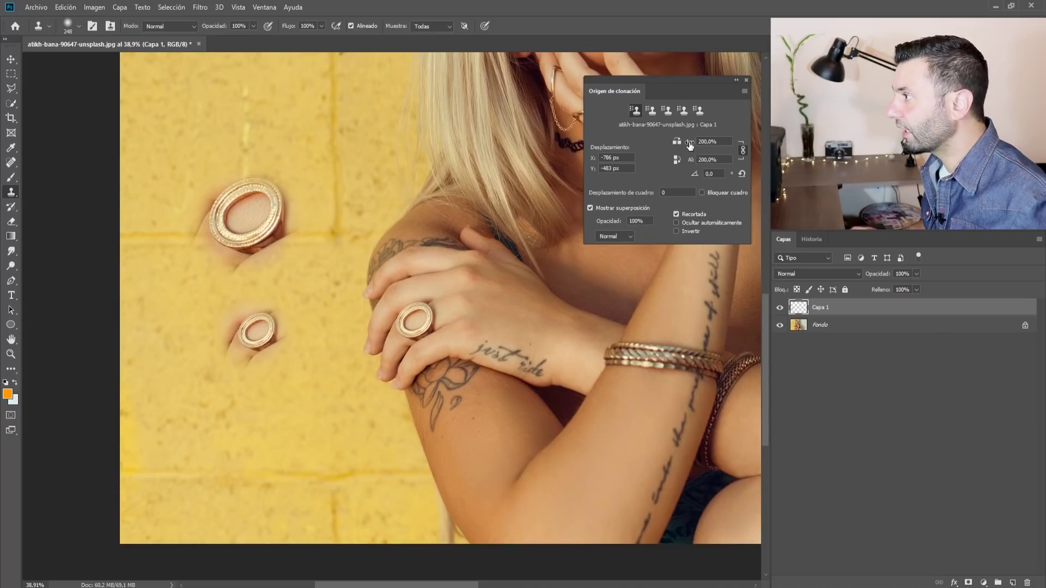
{"action": "left_click_drag", "start_coordinate": [690, 144], "coordinate": [688, 144]}
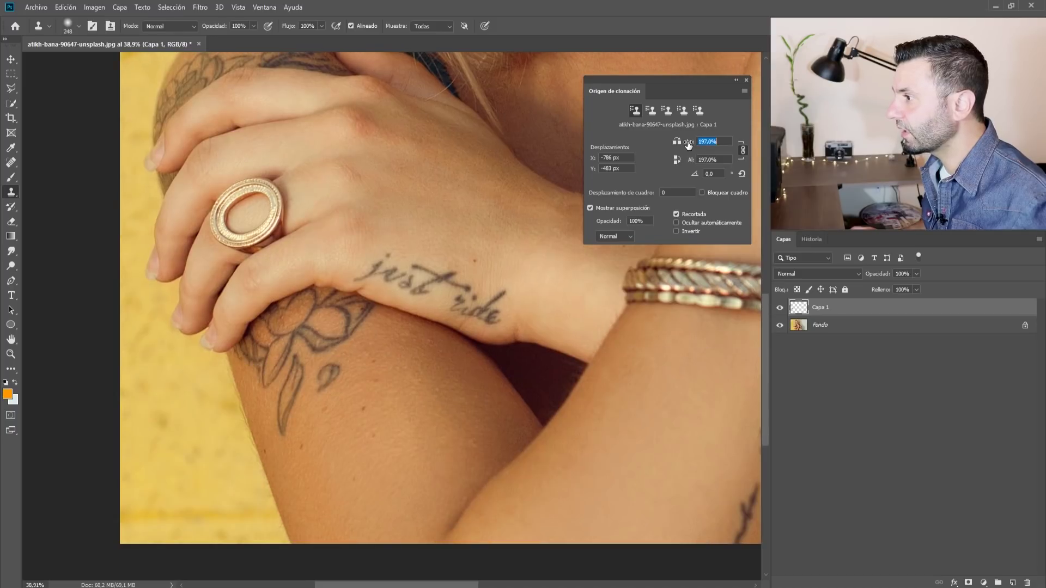
Step: Shrink the clone scale to 36%, resample the ring, and stamp a tiny copy on the wall
{"action": "left_click_drag", "start_coordinate": [689, 144], "coordinate": [666, 148]}
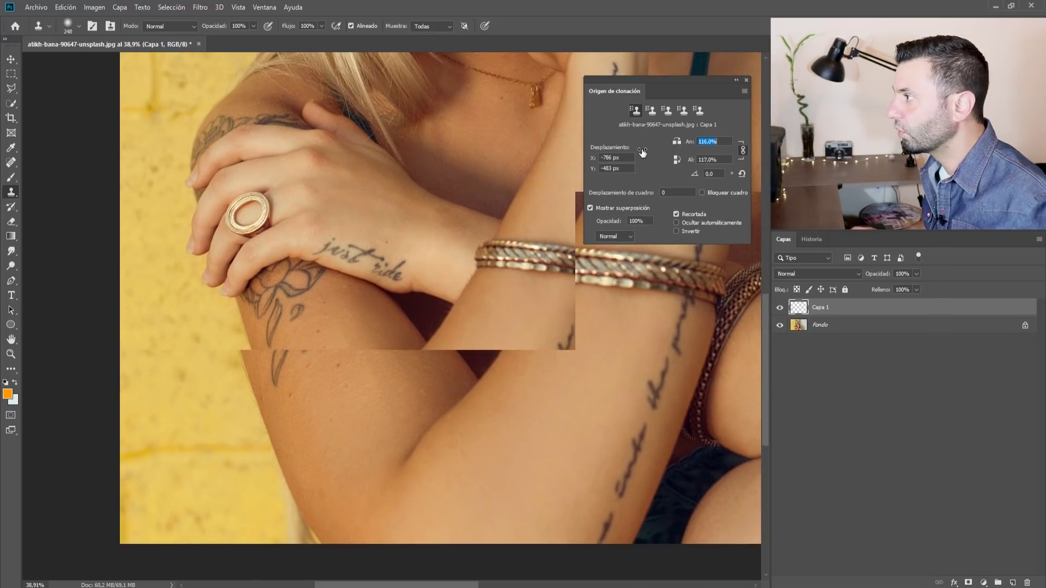
{"action": "left_click_drag", "start_coordinate": [664, 149], "coordinate": [600, 154]}
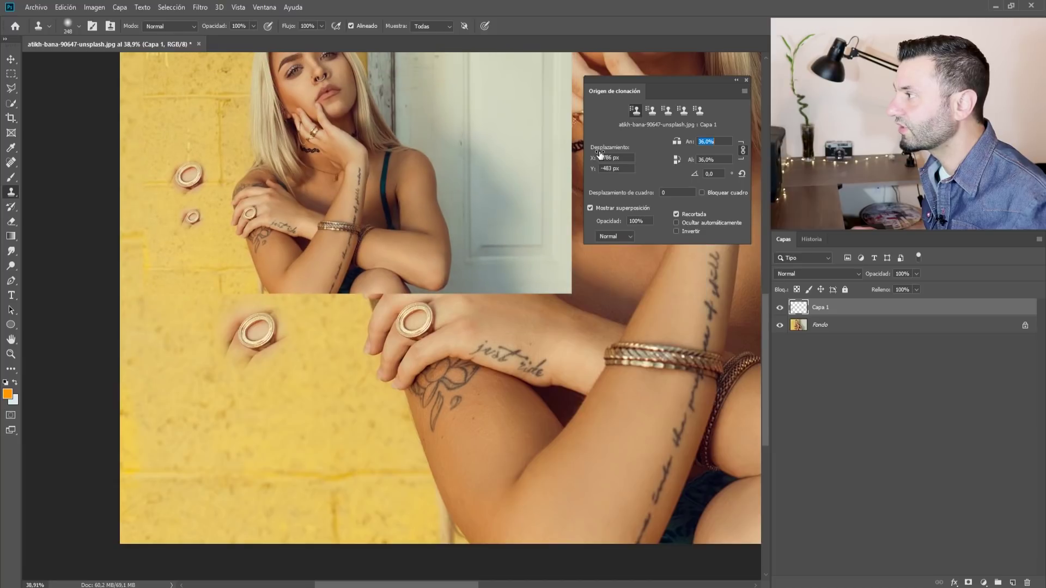
{"action": "left_click", "coordinate": [327, 239]}
{"action": "key", "text": "ctrl+z"}
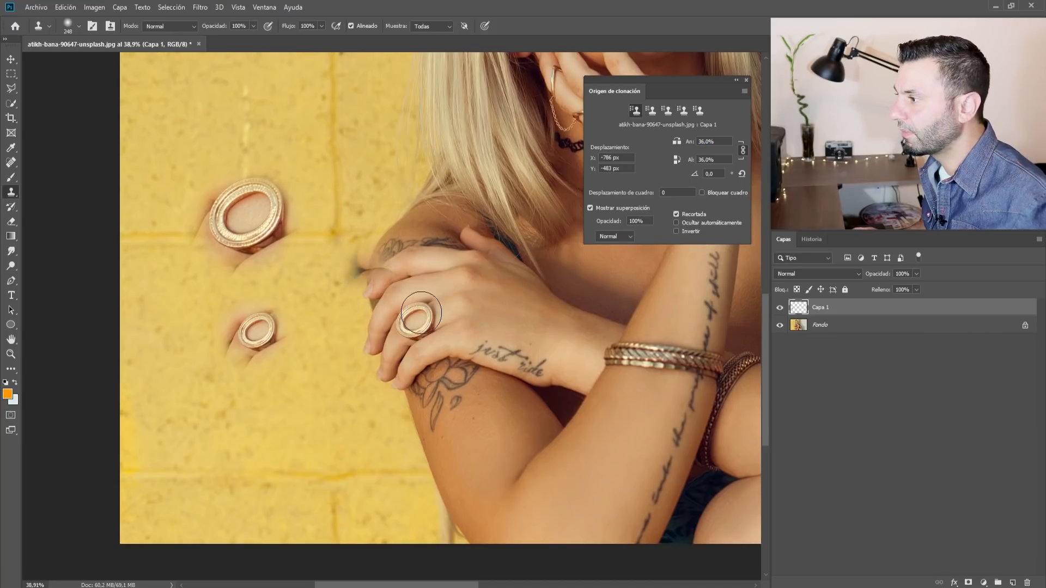
{"action": "left_click", "coordinate": [419, 321], "text": "alt"}
{"action": "left_click", "coordinate": [343, 170]}
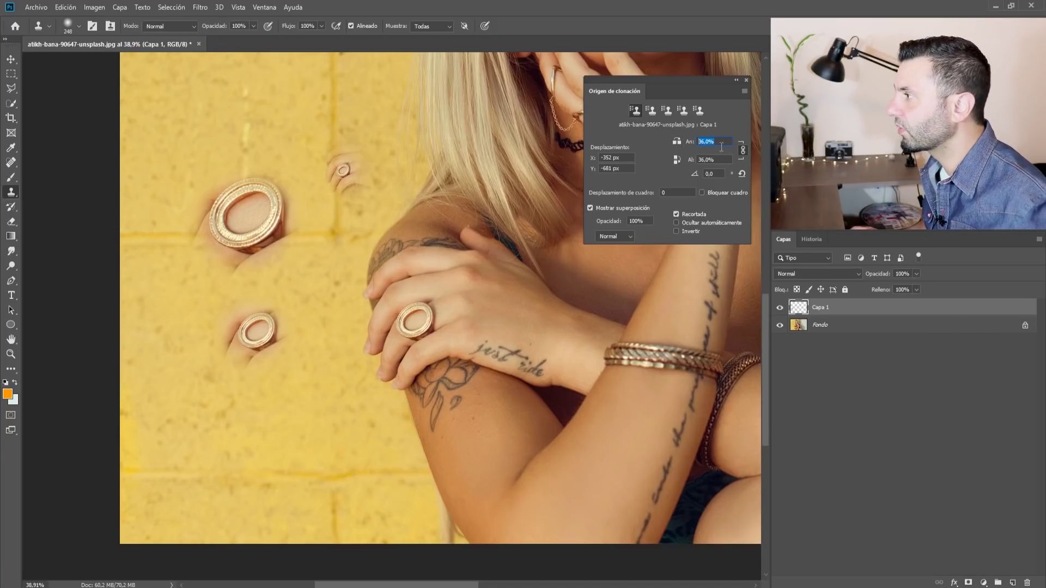
Step: Reset the clone scale to 100% and set the clone rotation angle to 90°
{"action": "left_click", "coordinate": [742, 173]}
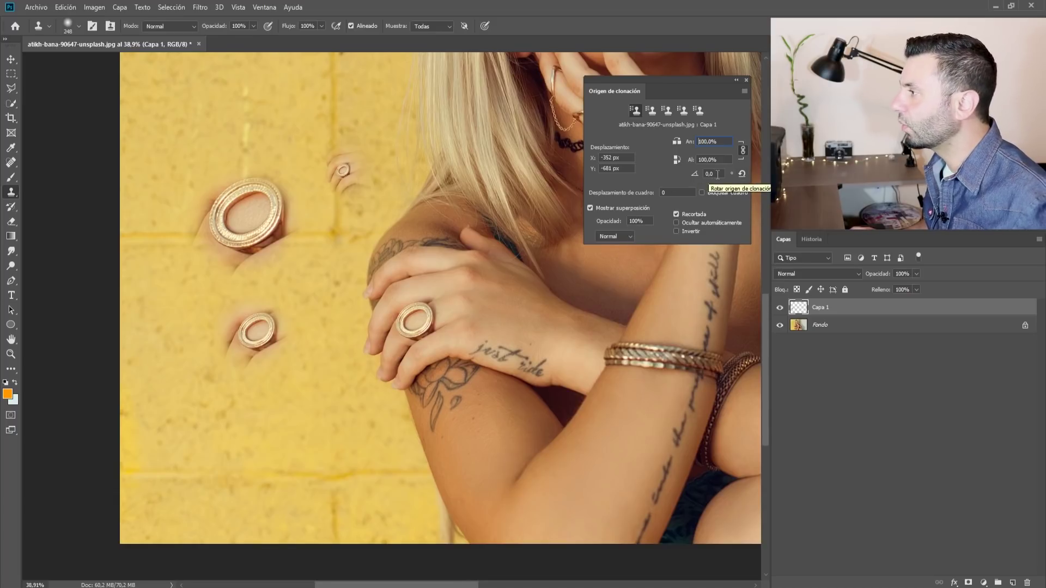
{"action": "left_click", "coordinate": [718, 174]}
{"action": "type", "text": "90"}
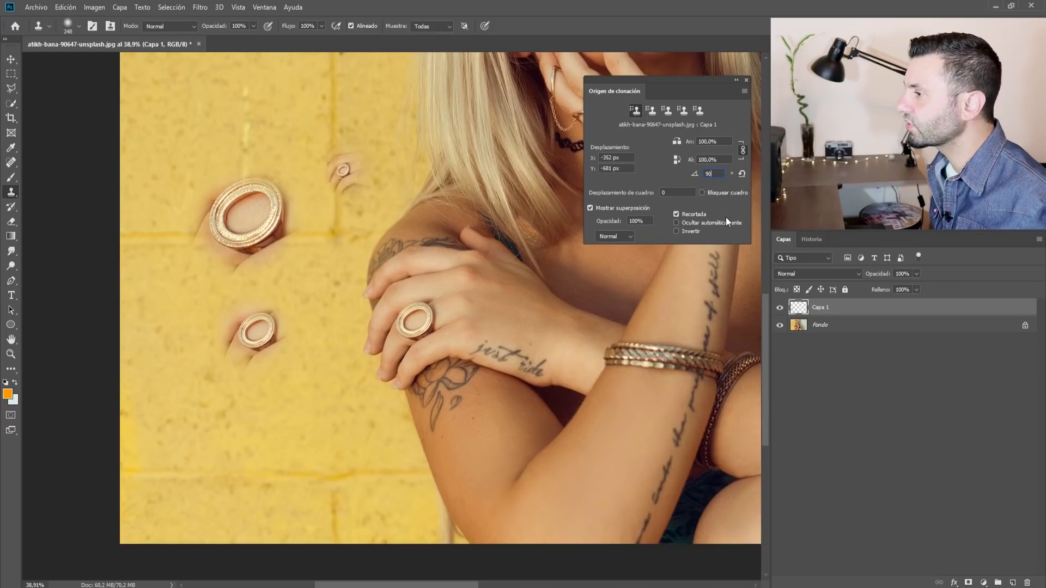
{"action": "key", "text": "Return"}
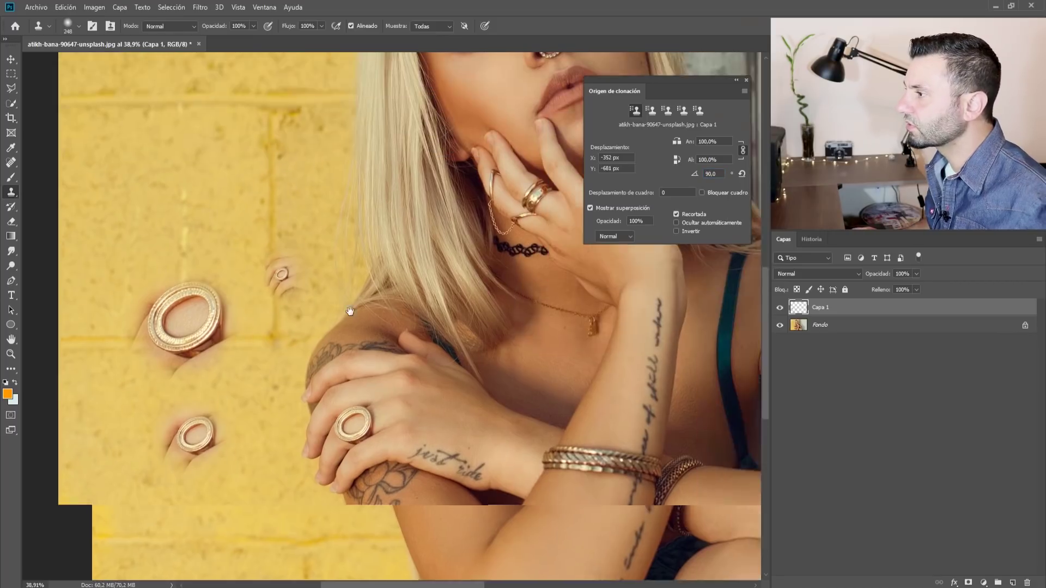
Step: Paint the rotated lips onto the door beside her face, then nudge the angle to 95.3°
{"action": "mouse_move", "coordinate": [661, 65]}
{"action": "left_mouse_down"}
{"action": "mouse_move", "coordinate": [484, 263]}
{"action": "mouse_move", "coordinate": [475, 307]}
{"action": "left_mouse_up"}
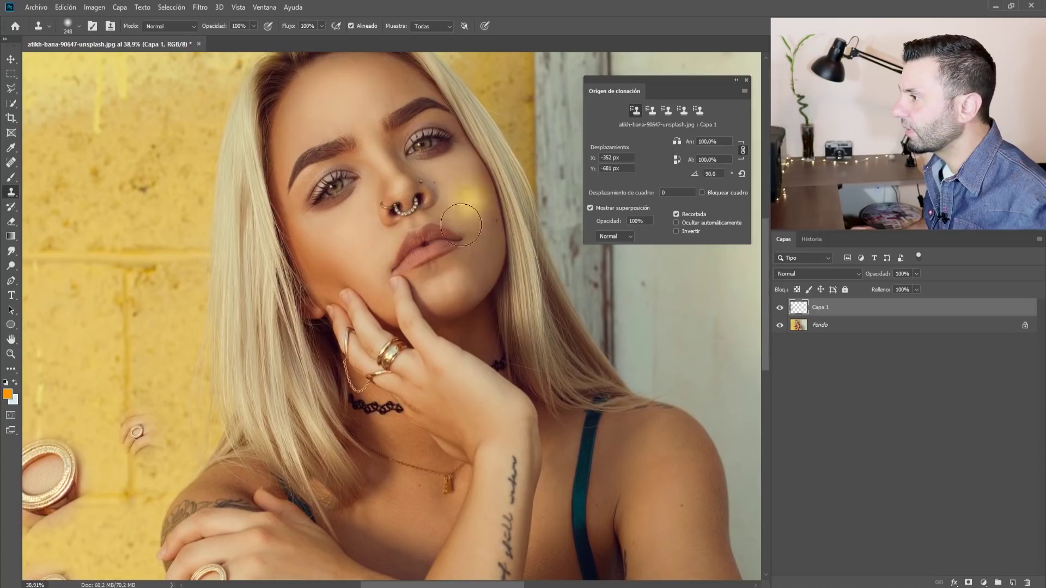
{"action": "scroll", "coordinate": [493, 247], "scroll_direction": "right", "scroll_amount": 3}
{"action": "scroll", "coordinate": [567, 210], "scroll_direction": "right", "scroll_amount": 1}
{"action": "scroll", "coordinate": [501, 213], "scroll_direction": "right", "scroll_amount": 1}
{"action": "mouse_move", "coordinate": [482, 214]}
{"action": "left_mouse_down"}
{"action": "mouse_move", "coordinate": [497, 206]}
{"action": "mouse_move", "coordinate": [497, 240]}
{"action": "mouse_move", "coordinate": [485, 175]}
{"action": "mouse_move", "coordinate": [492, 186]}
{"action": "left_mouse_up"}
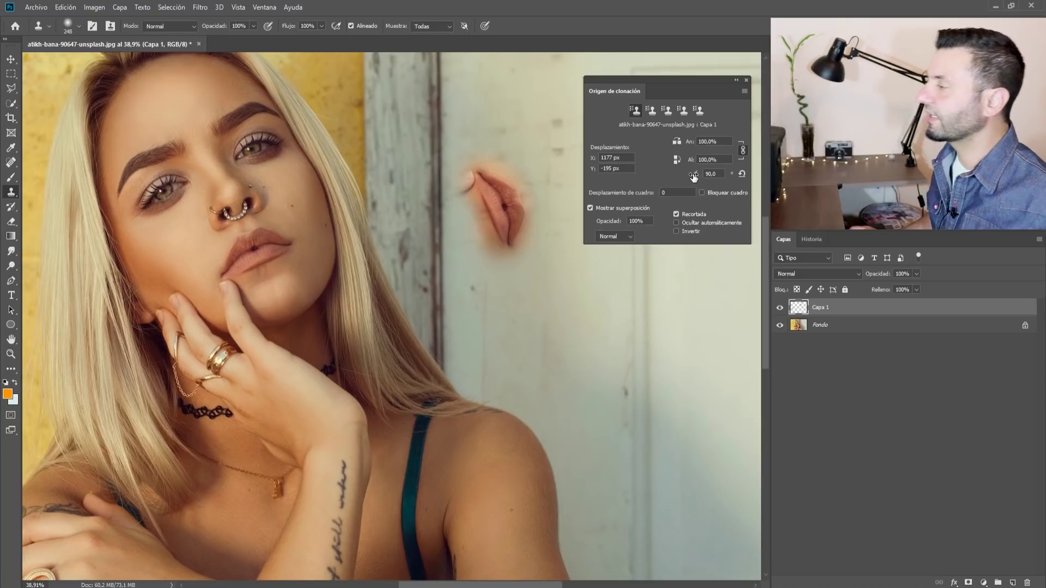
{"action": "left_click_drag", "start_coordinate": [694, 175], "coordinate": [702, 180]}
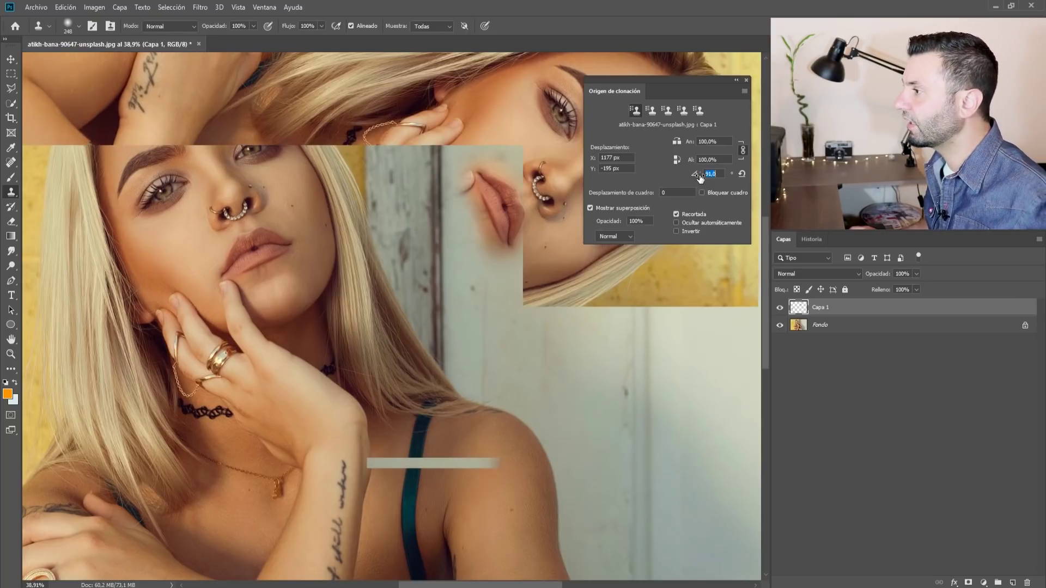
{"action": "left_click_drag", "start_coordinate": [702, 180], "coordinate": [717, 185]}
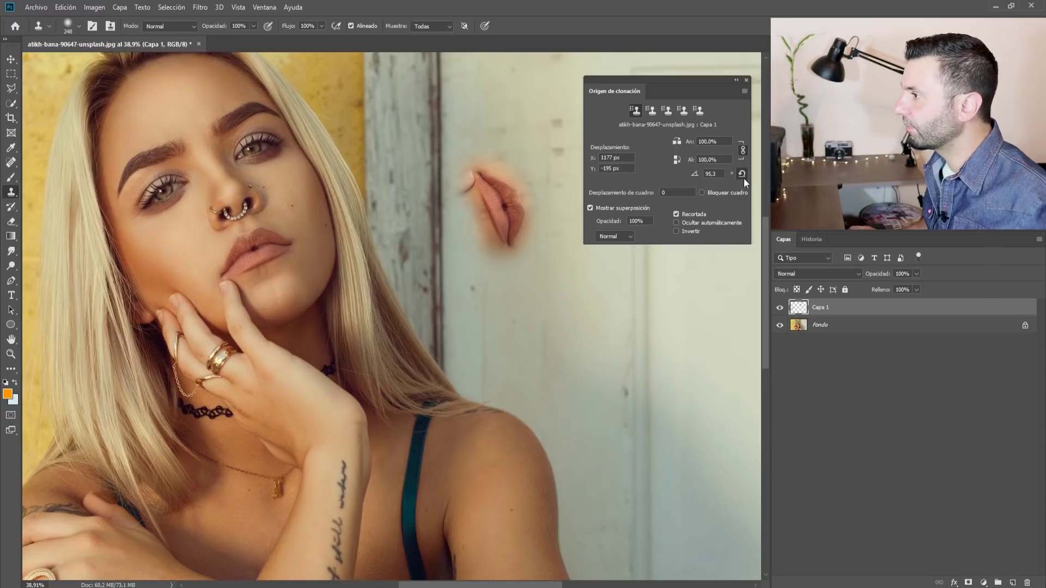
Step: Reset clone rotation to 0°, sample her right eye, and turn off Show Overlay
{"action": "left_click", "coordinate": [742, 175]}
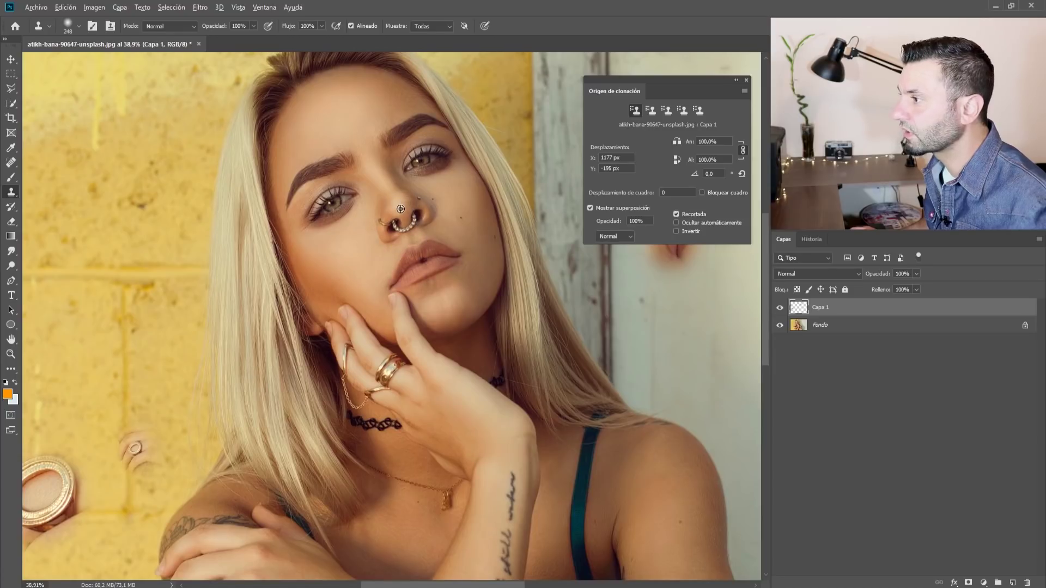
{"action": "left_click", "coordinate": [329, 201], "text": "alt"}
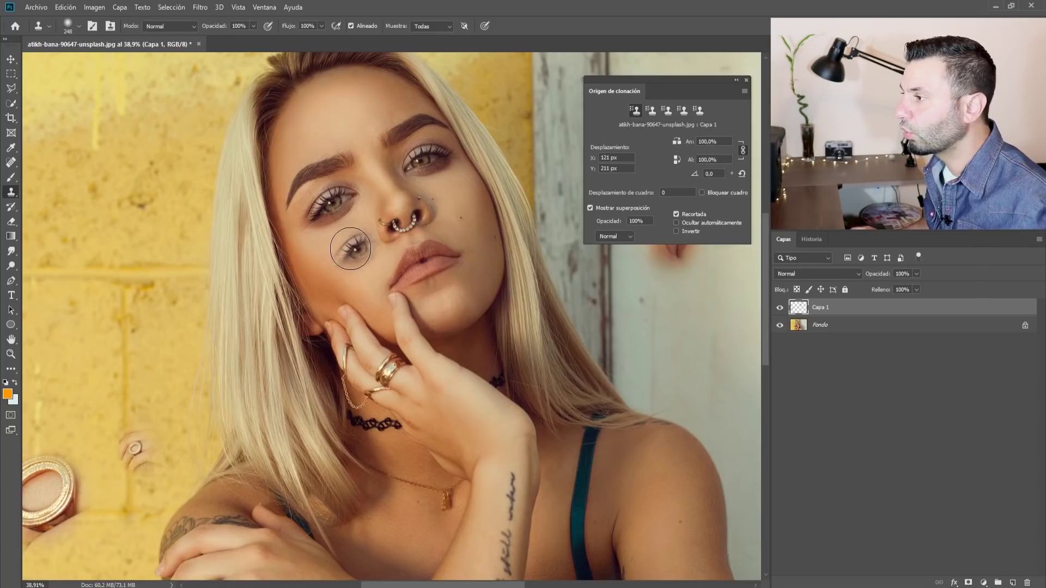
{"action": "left_click", "coordinate": [590, 208]}
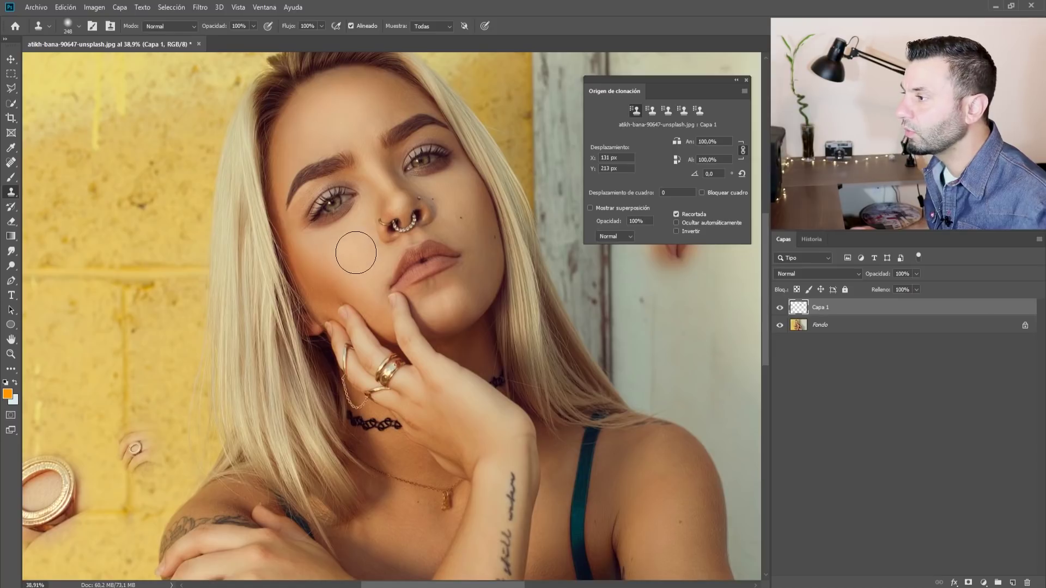
Step: Undo the trial eye strokes on the cheek, resample the left eye, and re-enable Show Overlay
{"action": "mouse_move", "coordinate": [351, 246]}
{"action": "left_mouse_down"}
{"action": "mouse_move", "coordinate": [347, 260]}
{"action": "mouse_move", "coordinate": [350, 249]}
{"action": "left_mouse_up"}
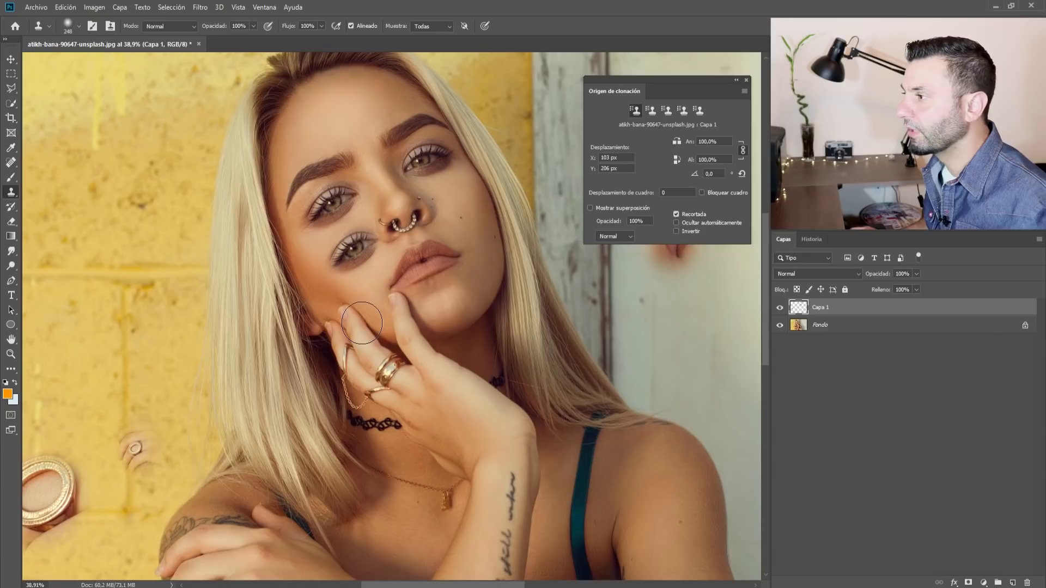
{"action": "left_click_drag", "start_coordinate": [365, 323], "coordinate": [343, 329]}
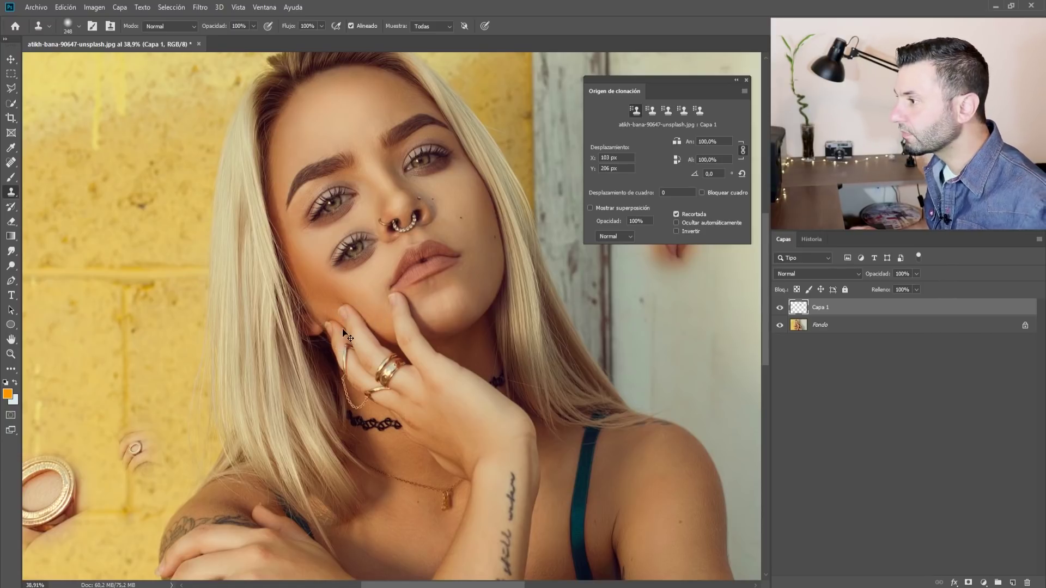
{"action": "key", "text": "ctrl+z"}
{"action": "key", "text": "ctrl+z"}
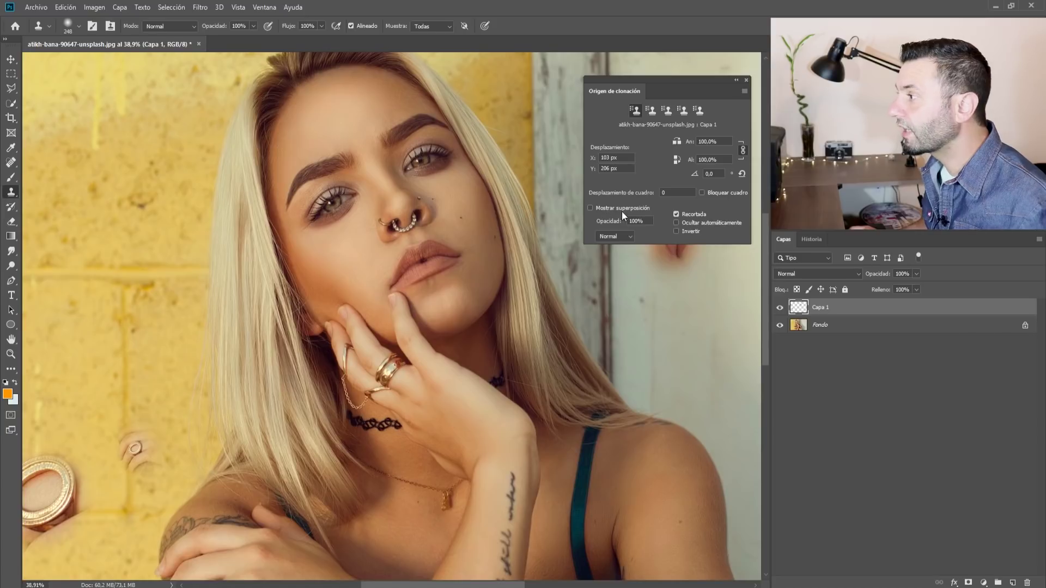
{"action": "left_click", "coordinate": [334, 203], "text": "alt"}
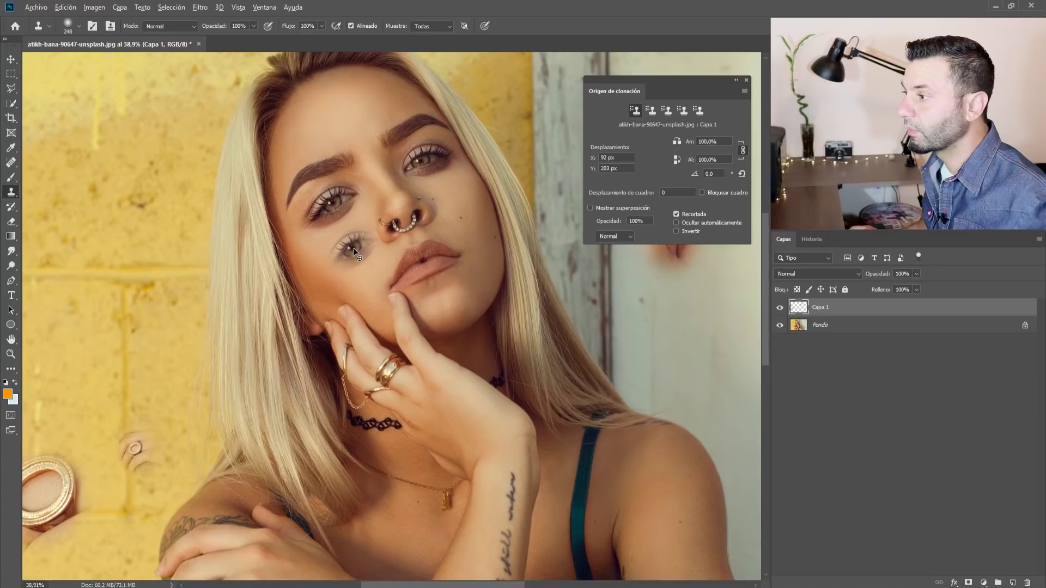
{"action": "left_click", "coordinate": [590, 207]}
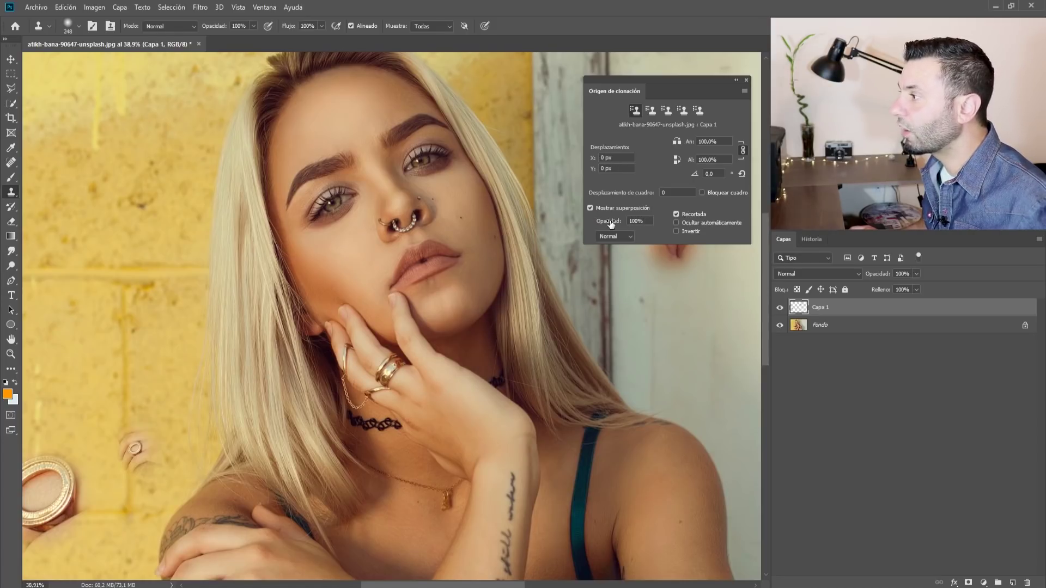
Step: Set the overlay opacity to 10% and paint a second copy of her eye onto the cheek
{"action": "left_click", "coordinate": [647, 221]}
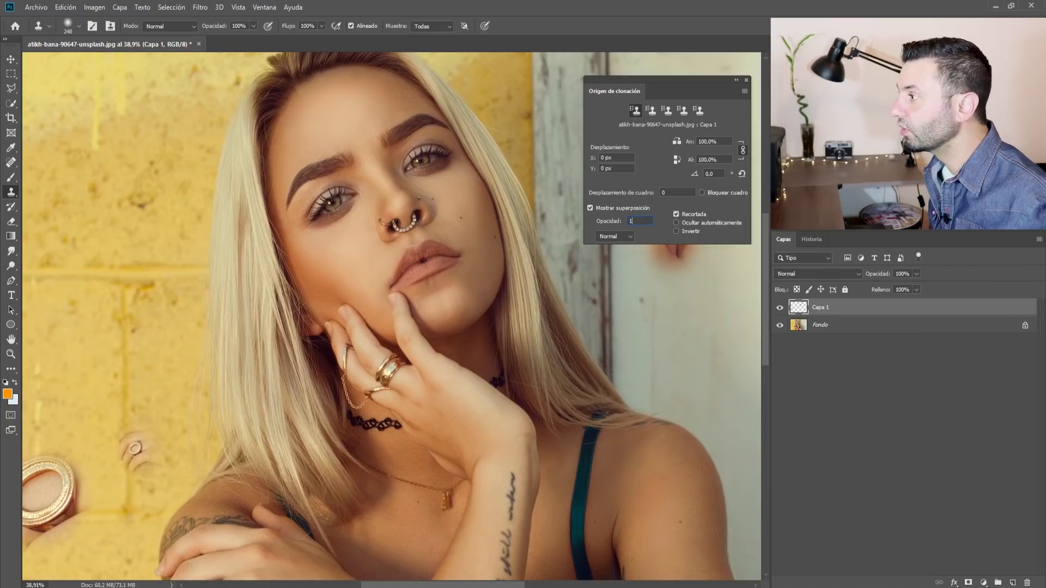
{"action": "type", "text": "0%"}
{"action": "left_click", "coordinate": [333, 205], "text": "alt"}
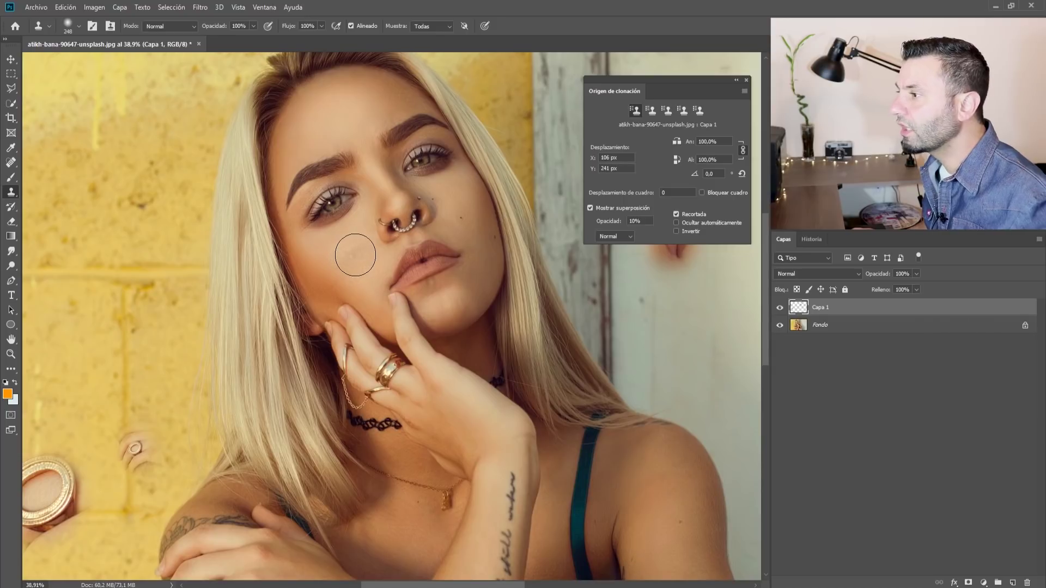
{"action": "left_click_drag", "start_coordinate": [355, 253], "coordinate": [331, 282]}
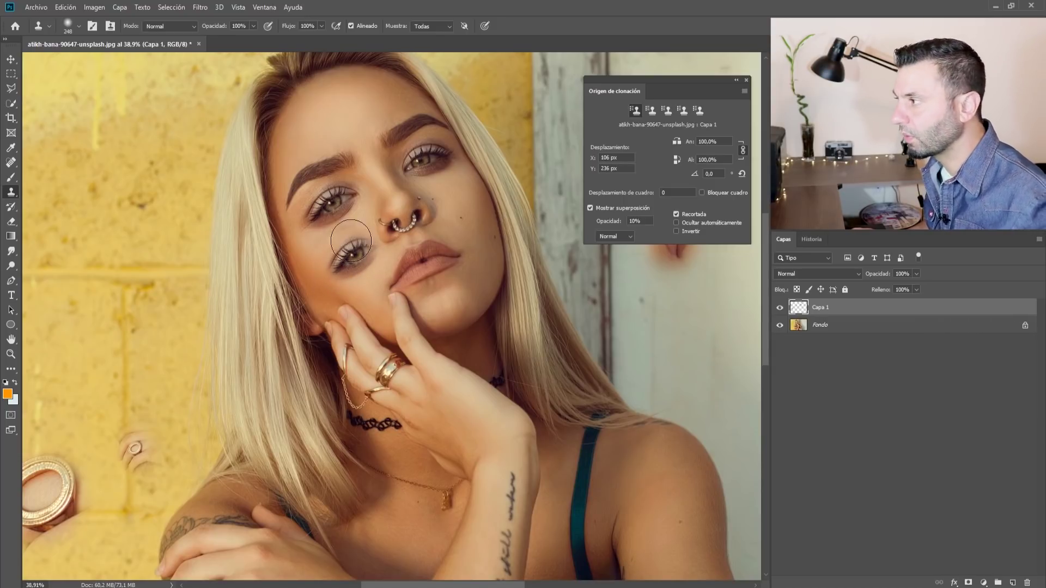
{"action": "left_click", "coordinate": [624, 240]}
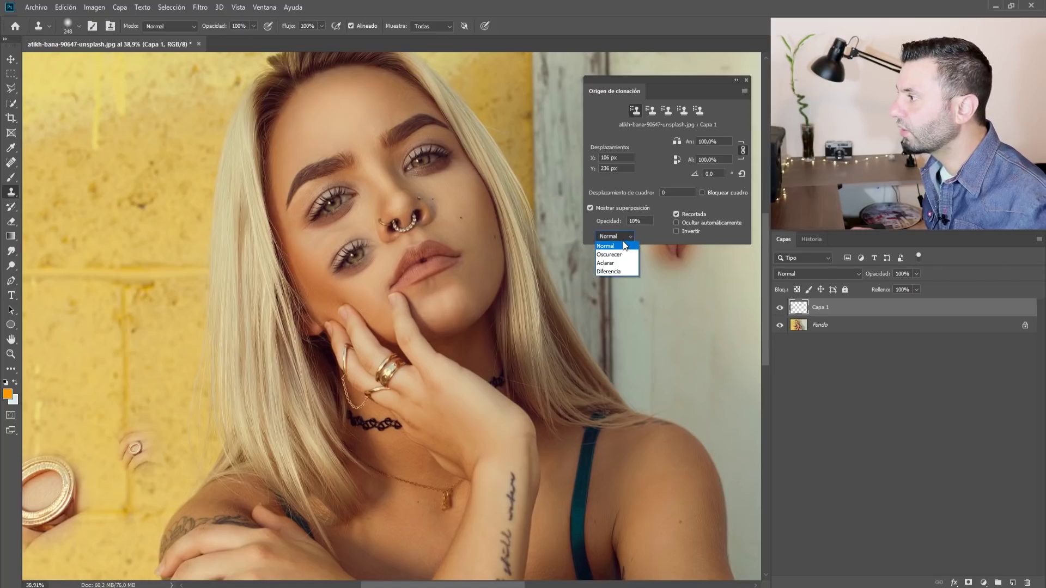
Step: Show the clone overlay in Difference at 100% opacity and stamp an eye on the forehead
{"action": "left_click", "coordinate": [620, 271]}
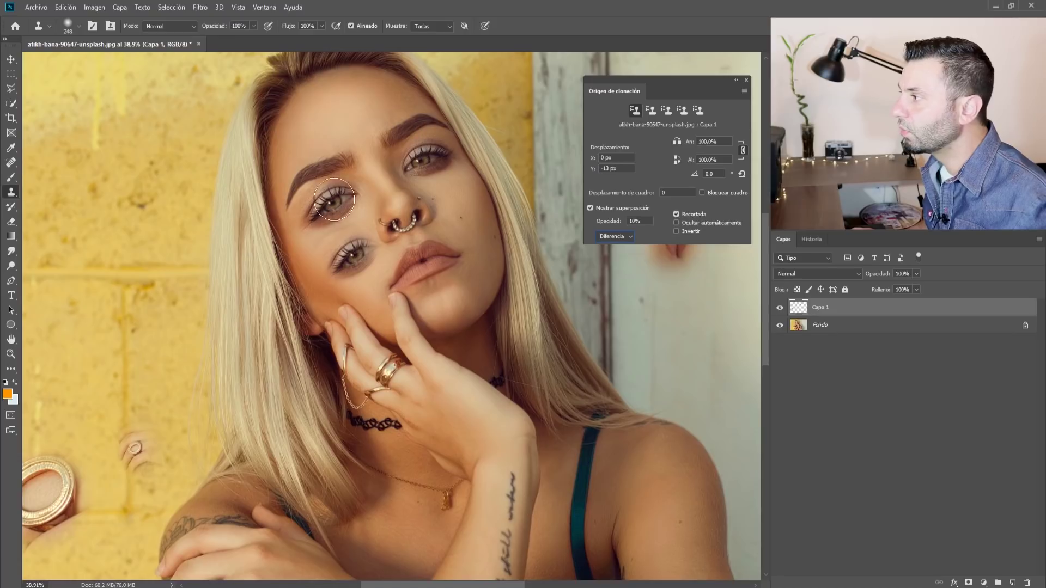
{"action": "left_click_drag", "start_coordinate": [607, 223], "coordinate": [708, 225]}
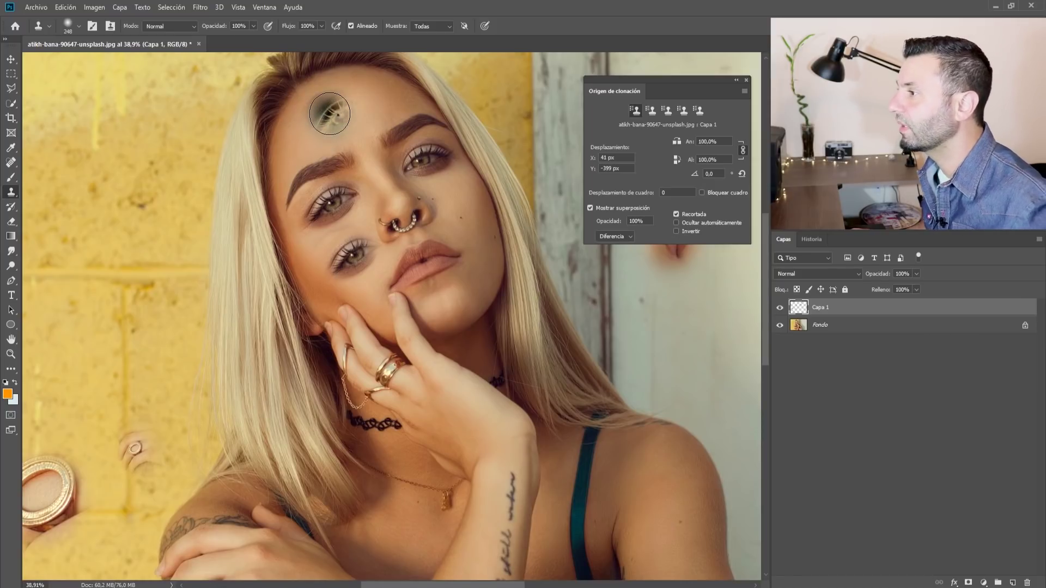
{"action": "left_click_drag", "start_coordinate": [329, 117], "coordinate": [336, 119]}
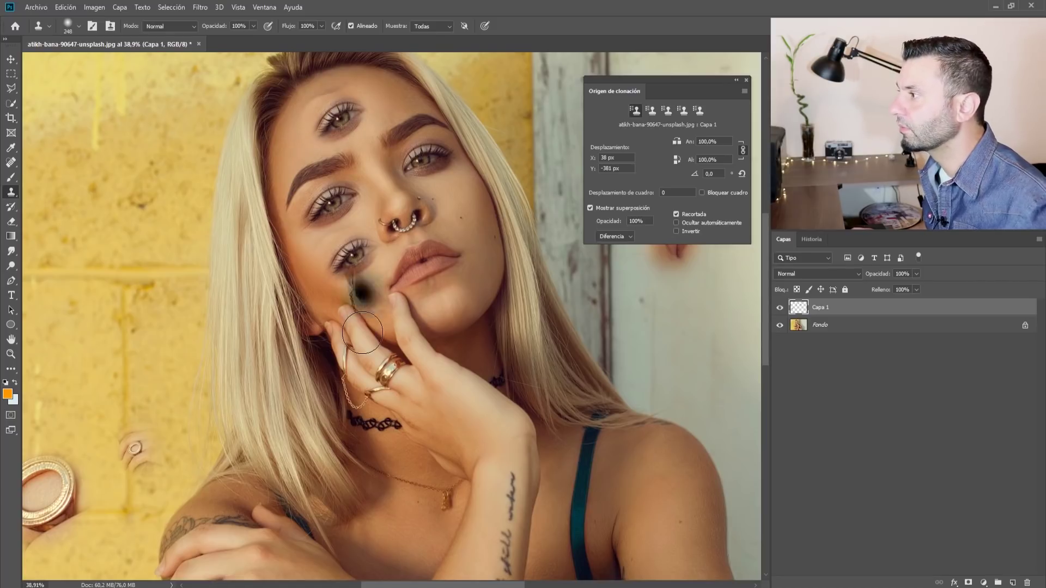
Step: Reset the overlay blending to Normal and show the History panel
{"action": "left_click", "coordinate": [614, 237]}
{"action": "left_click", "coordinate": [614, 246]}
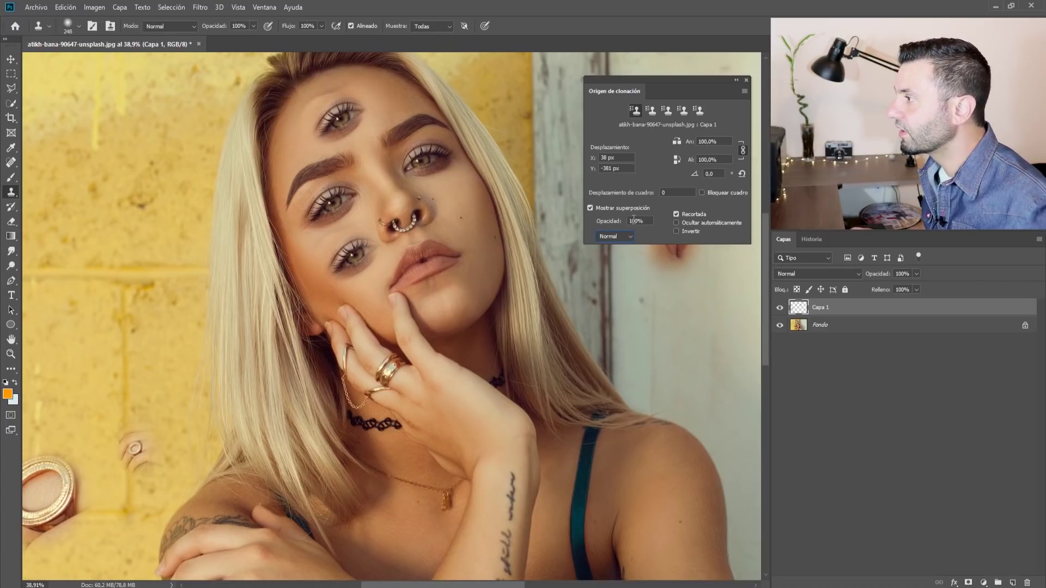
{"action": "left_click", "coordinate": [817, 239]}
Step: Revert to the Visibilidad de capa history state and zoom in on the hand
{"action": "left_click", "coordinate": [820, 418]}
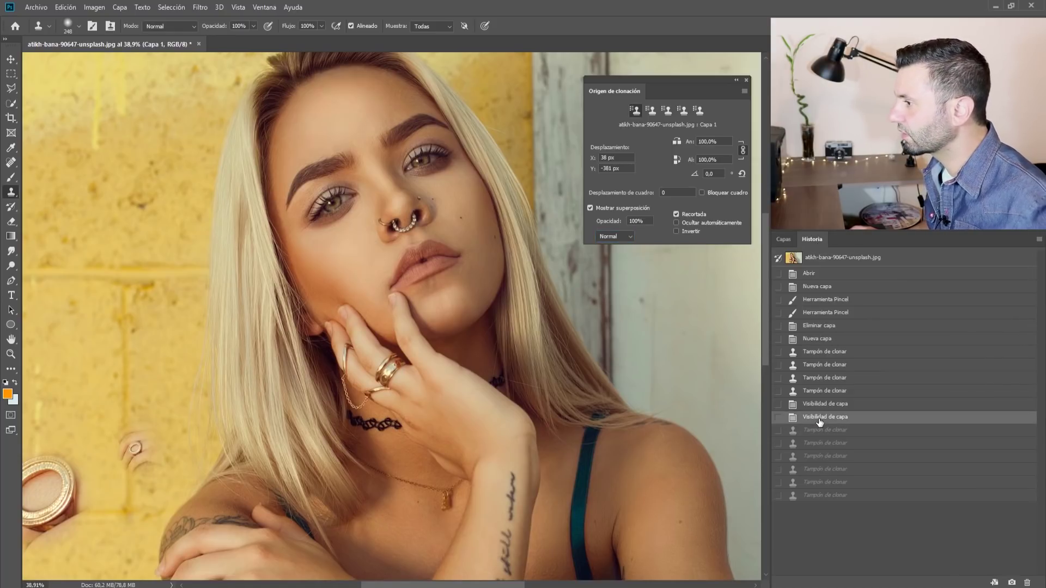
{"action": "scroll", "coordinate": [684, 367], "scroll_direction": "down", "scroll_amount": 2}
{"action": "scroll", "coordinate": [683, 367], "scroll_direction": "down", "scroll_amount": 2}
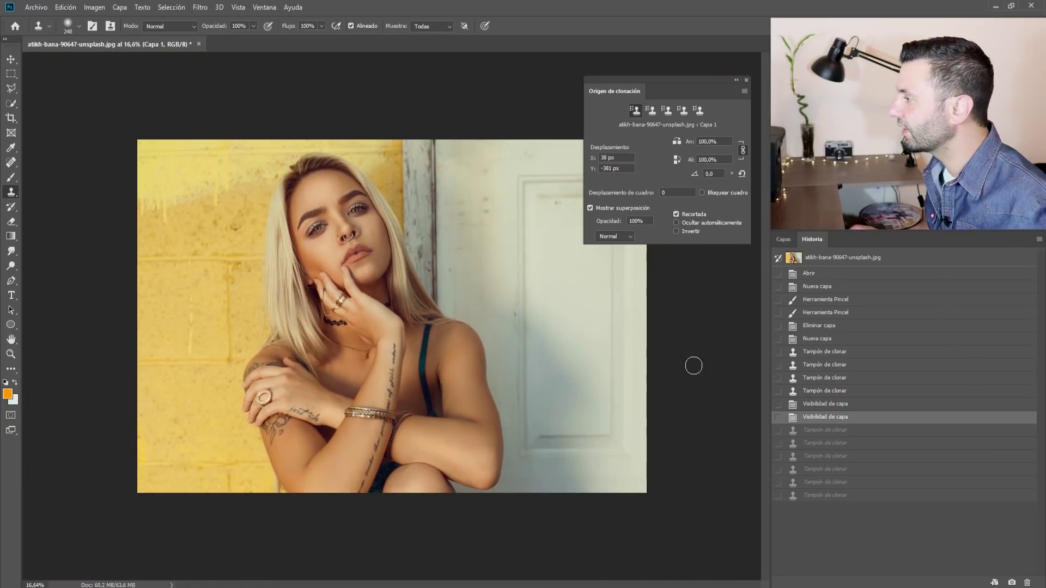
{"action": "scroll", "coordinate": [401, 294], "scroll_direction": "up", "scroll_amount": 1}
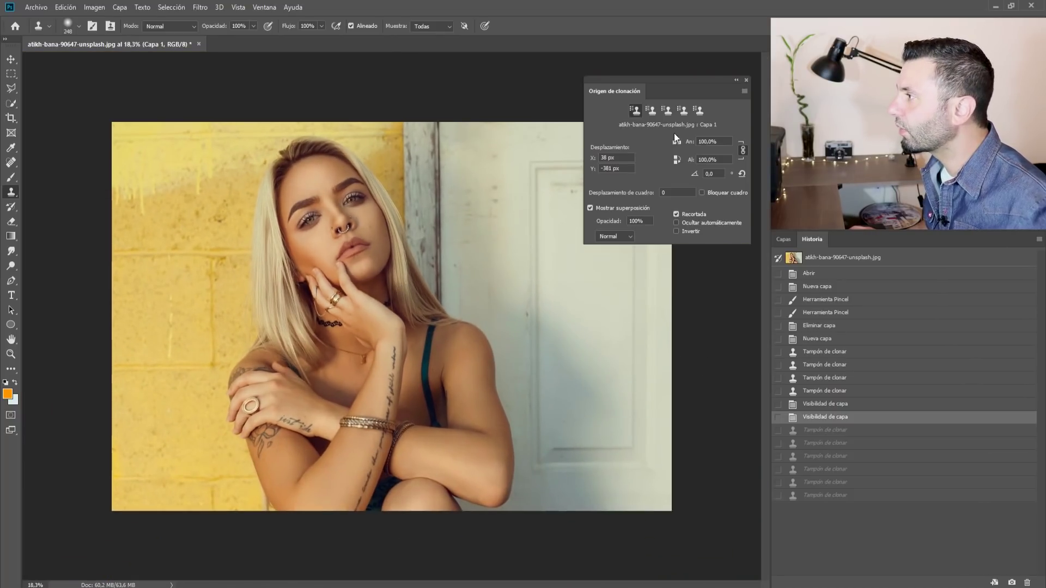
{"action": "scroll", "coordinate": [337, 327], "scroll_direction": "up", "scroll_amount": 3}
{"action": "scroll", "coordinate": [354, 348], "scroll_direction": "up", "scroll_amount": 4}
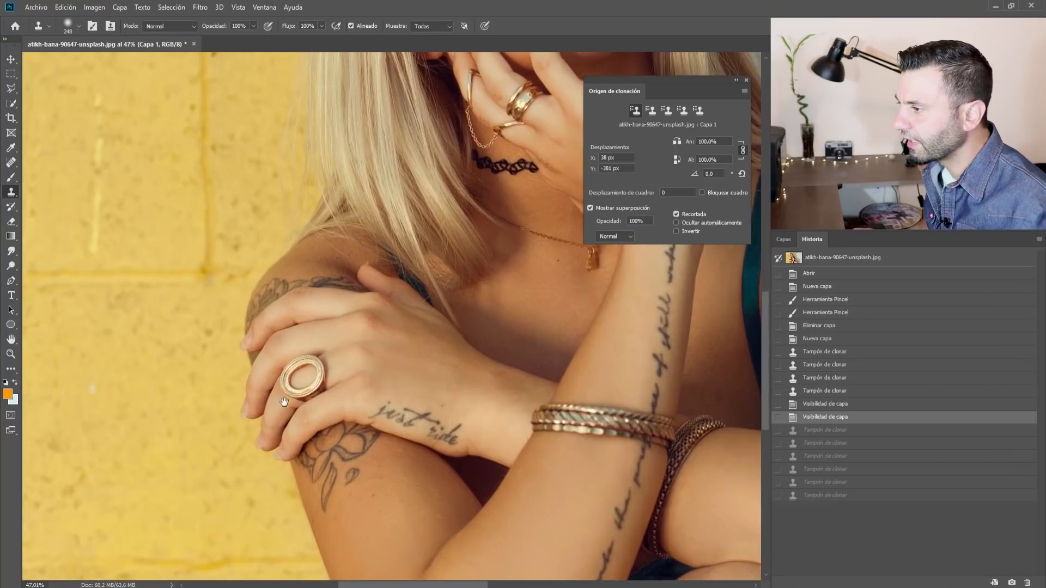
{"action": "scroll", "coordinate": [362, 356], "scroll_direction": "up", "scroll_amount": 2}
Step: Sample the ring and clone the ringed hand, shoulder and tattooed arm onto the wall
{"action": "left_click", "coordinate": [363, 351], "text": "alt"}
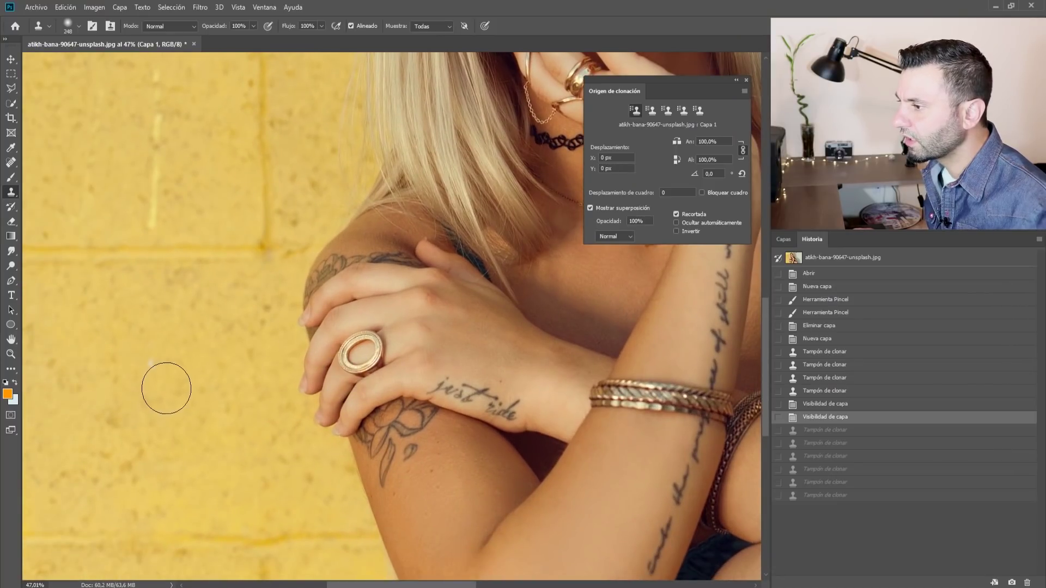
{"action": "left_click_drag", "start_coordinate": [176, 381], "coordinate": [164, 414]}
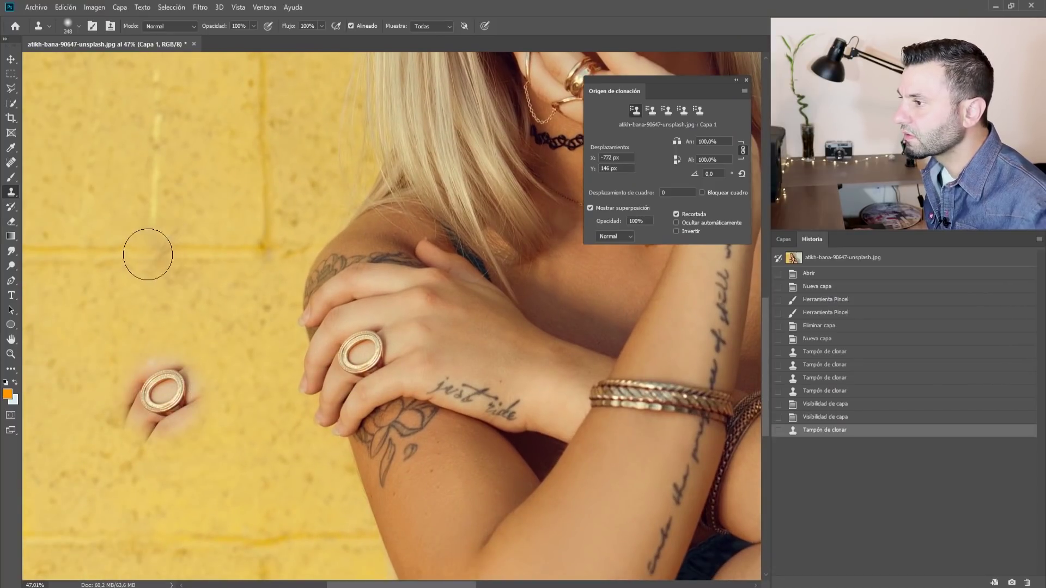
{"action": "left_click_drag", "start_coordinate": [156, 252], "coordinate": [266, 313]}
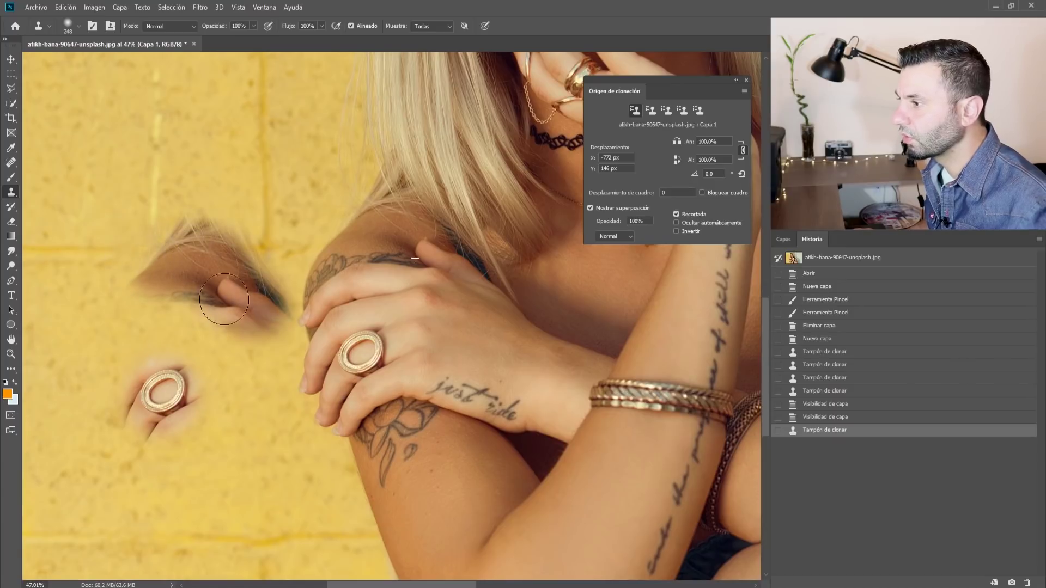
{"action": "left_click_drag", "start_coordinate": [266, 314], "coordinate": [141, 304]}
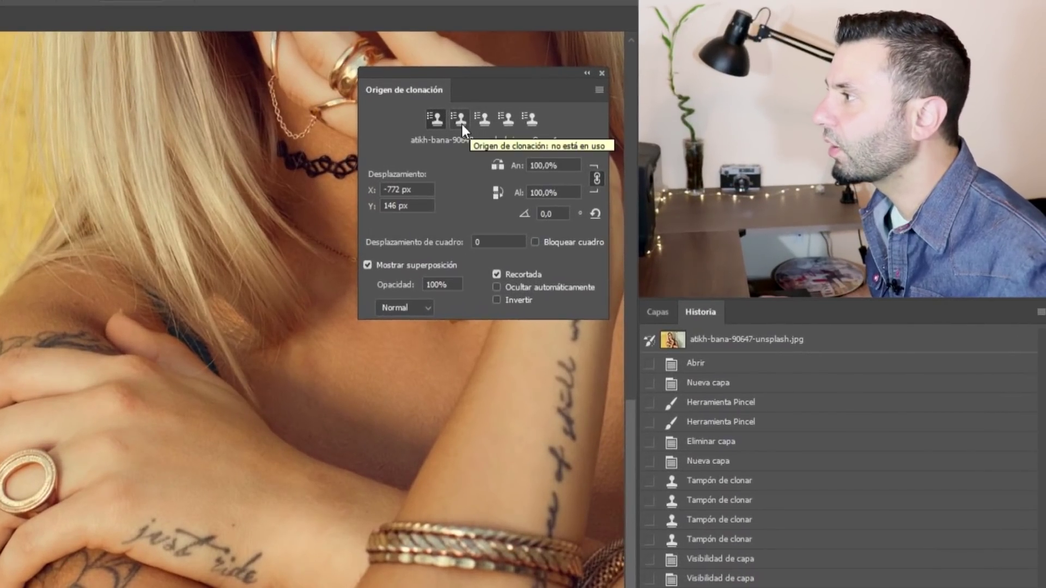
Step: Sample the bracelet as a second clone source and paint it onto the wall arm
{"action": "left_click", "coordinate": [462, 124]}
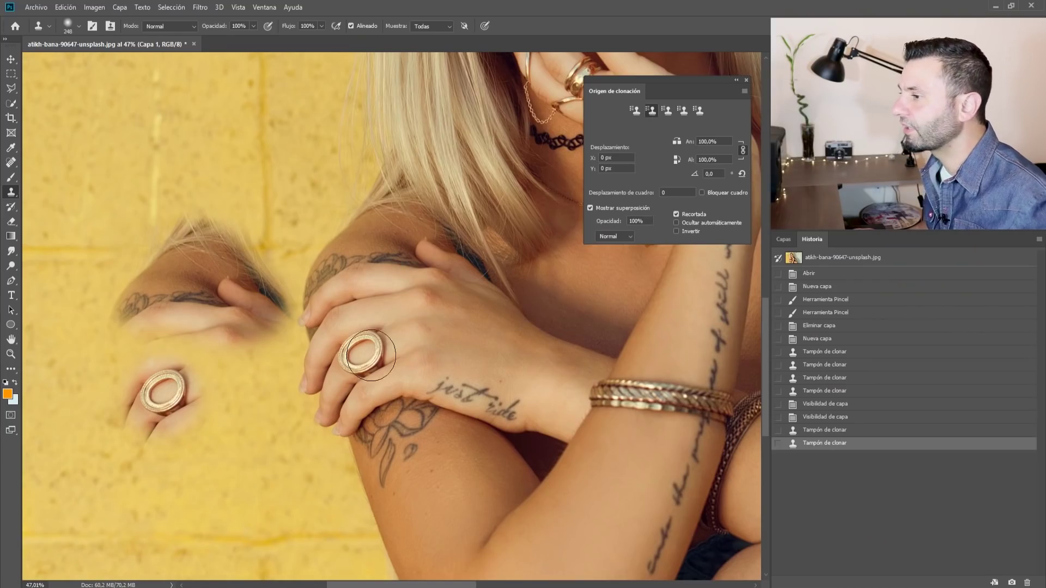
{"action": "left_click", "coordinate": [636, 386], "text": "alt"}
{"action": "left_click", "coordinate": [218, 416]}
{"action": "key", "text": "ctrl+z"}
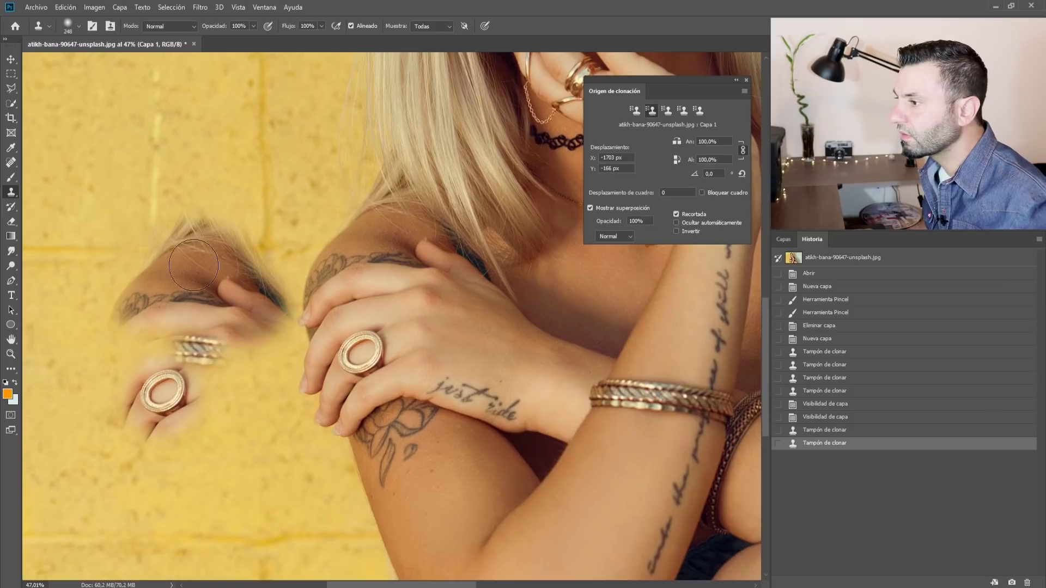
{"action": "left_click_drag", "start_coordinate": [188, 264], "coordinate": [229, 266]}
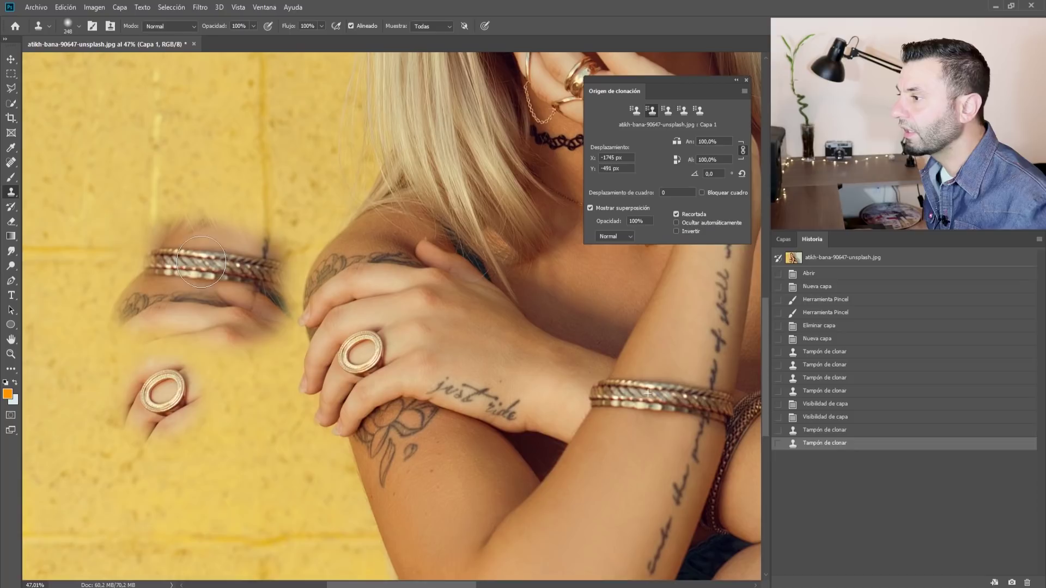
{"action": "left_click_drag", "start_coordinate": [230, 266], "coordinate": [210, 267]}
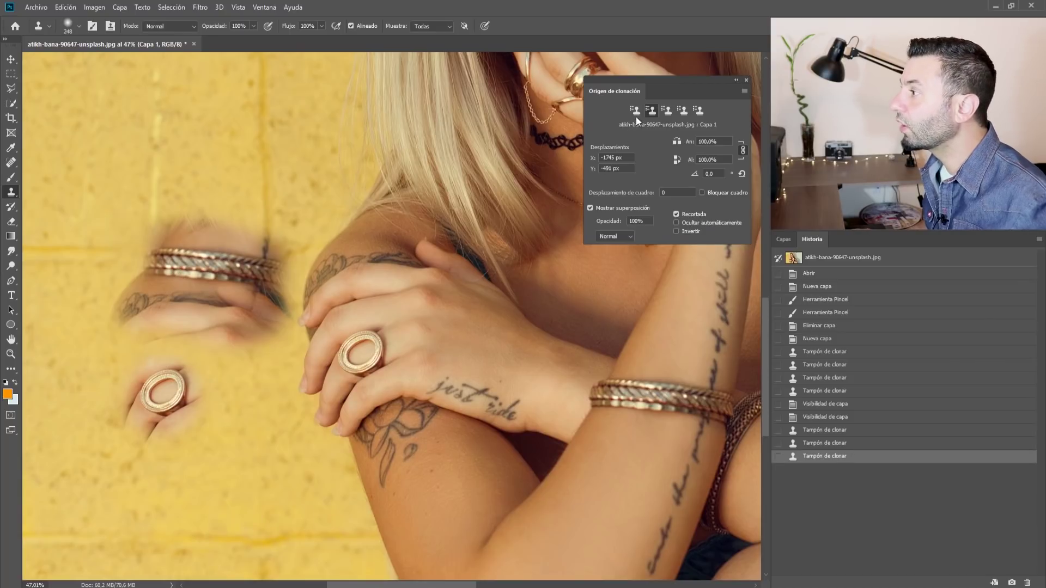
Step: Return to the first source and paint more cloned hand and arm on the wall
{"action": "left_click", "coordinate": [636, 111]}
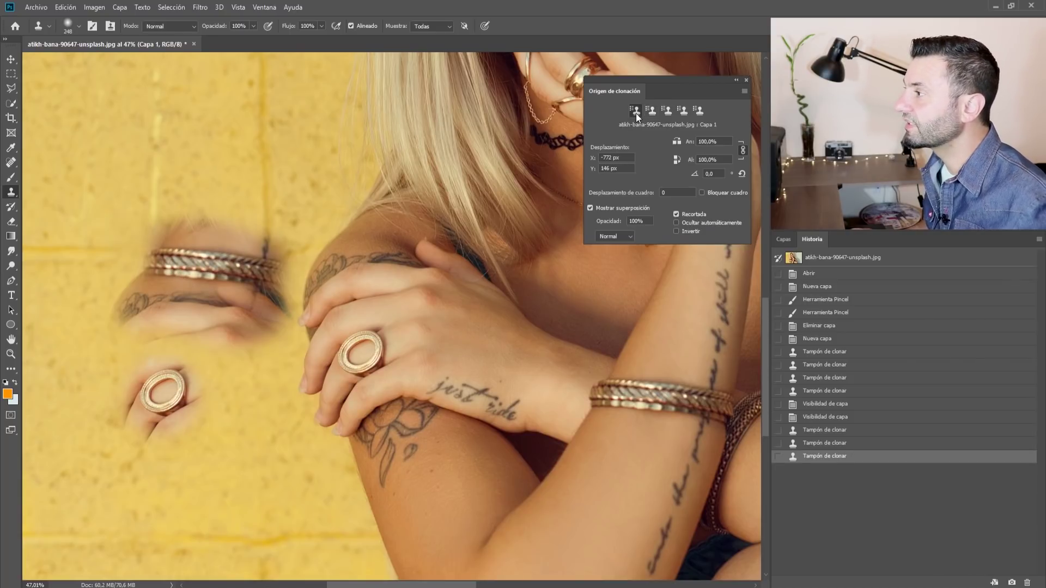
{"action": "mouse_move", "coordinate": [176, 343]}
{"action": "left_mouse_down"}
{"action": "mouse_move", "coordinate": [134, 448]}
{"action": "mouse_move", "coordinate": [217, 397]}
{"action": "left_mouse_up"}
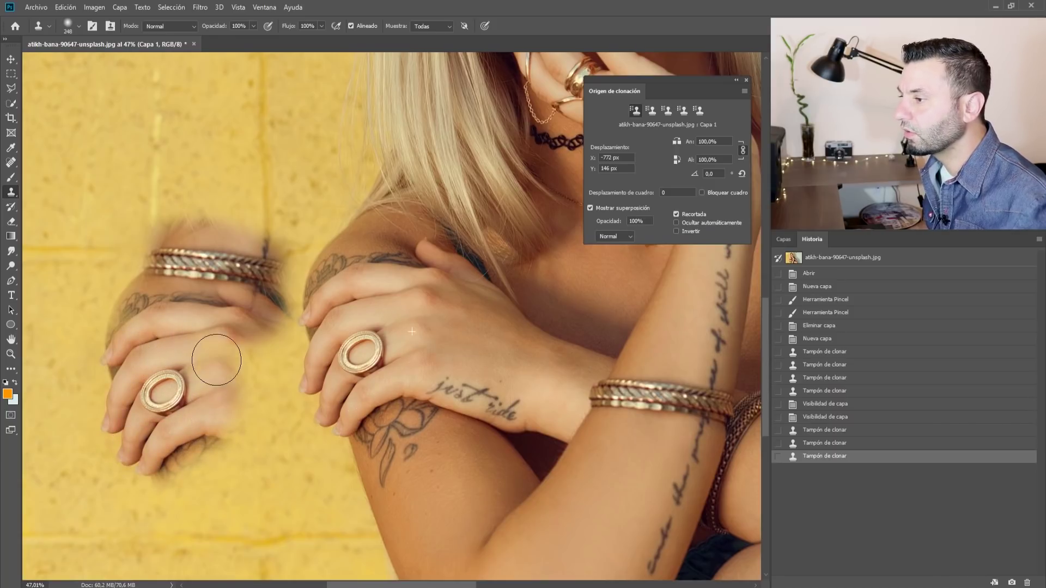
{"action": "left_click_drag", "start_coordinate": [217, 396], "coordinate": [213, 354]}
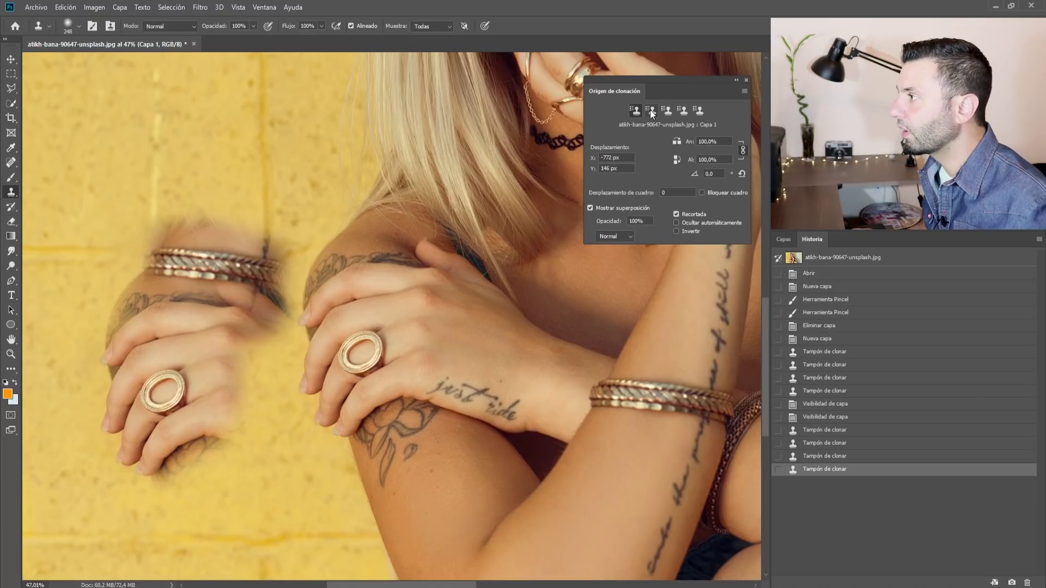
{"action": "mouse_move", "coordinate": [272, 305]}
{"action": "left_mouse_down"}
{"action": "mouse_move", "coordinate": [142, 265]}
{"action": "mouse_move", "coordinate": [260, 272]}
{"action": "left_mouse_up"}
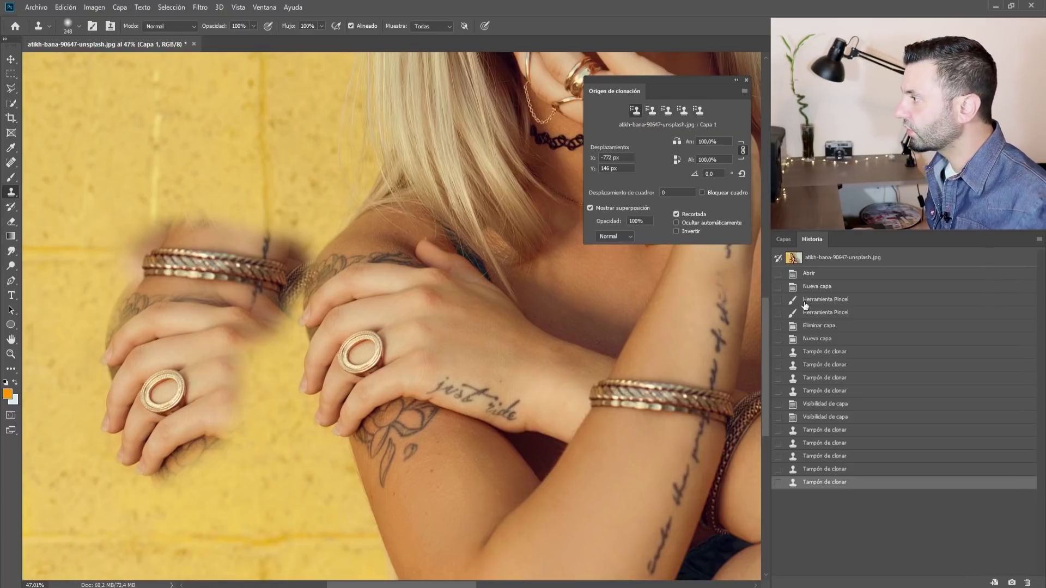
Step: Revert to the Visibilidad de capa state, zoom on the face, and move the clone panel aside
{"action": "left_click", "coordinate": [821, 417]}
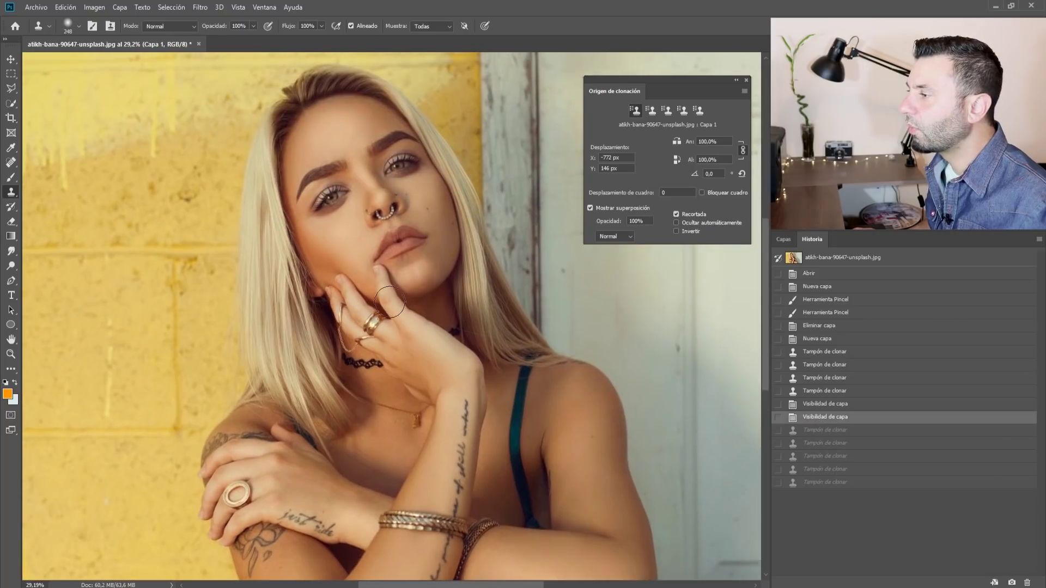
{"action": "scroll", "coordinate": [398, 245], "scroll_direction": "up", "scroll_amount": 1}
{"action": "scroll", "coordinate": [398, 245], "scroll_direction": "up", "scroll_amount": 1}
{"action": "scroll", "coordinate": [398, 245], "scroll_direction": "up", "scroll_amount": 1}
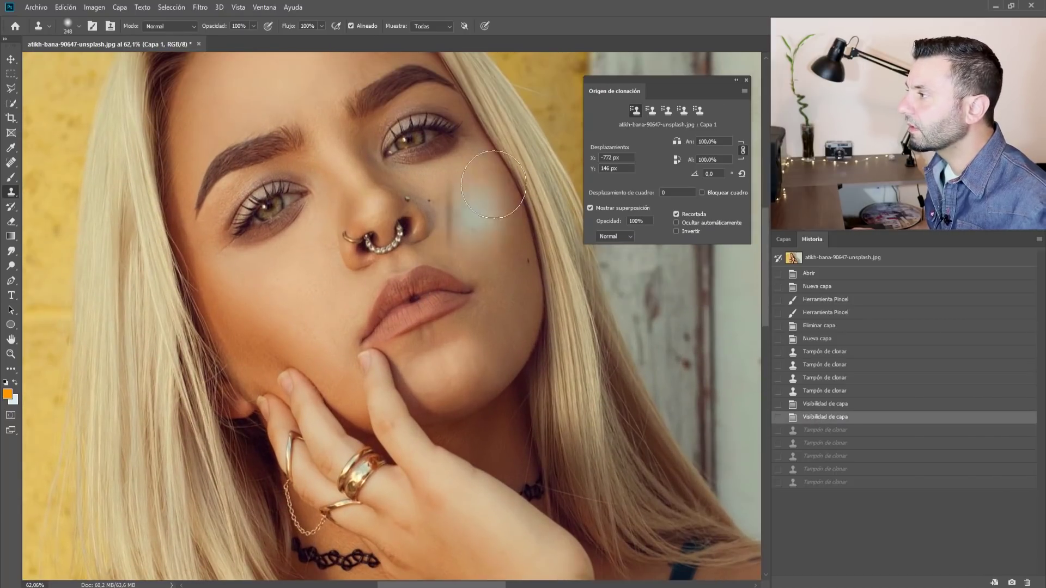
{"action": "left_click_drag", "start_coordinate": [671, 79], "coordinate": [679, 59]}
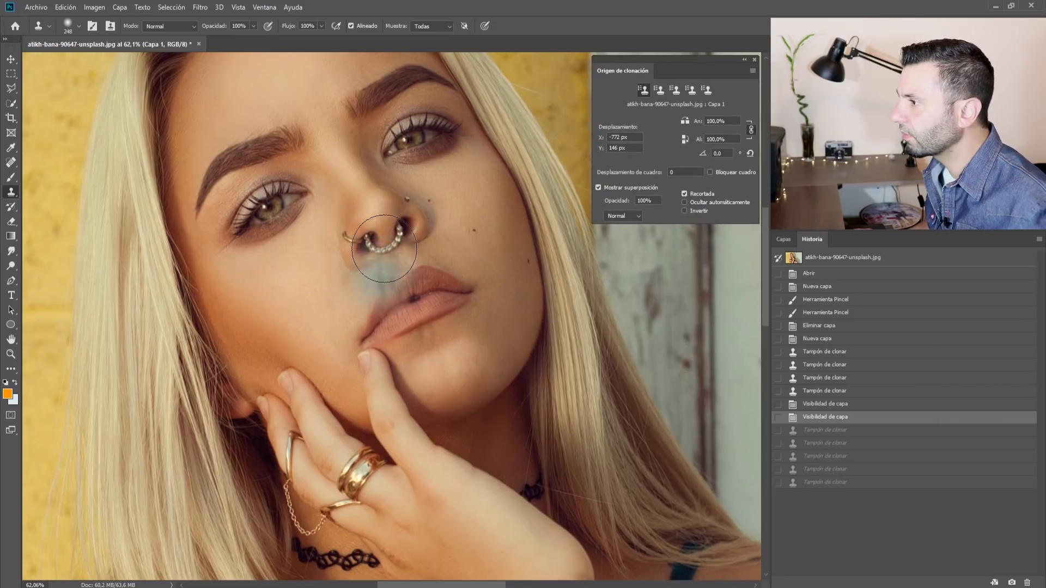
Step: Make the clone brush a flattened, tilted ellipse and shrink it to 82 px
{"action": "scroll", "coordinate": [367, 252], "scroll_direction": "up", "scroll_amount": 3}
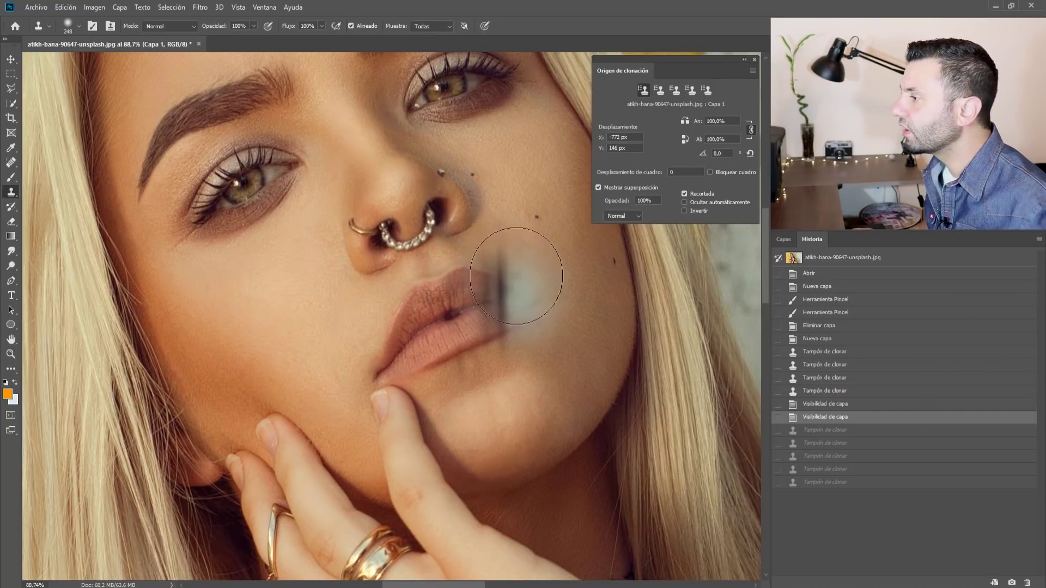
{"action": "right_click", "coordinate": [520, 217]}
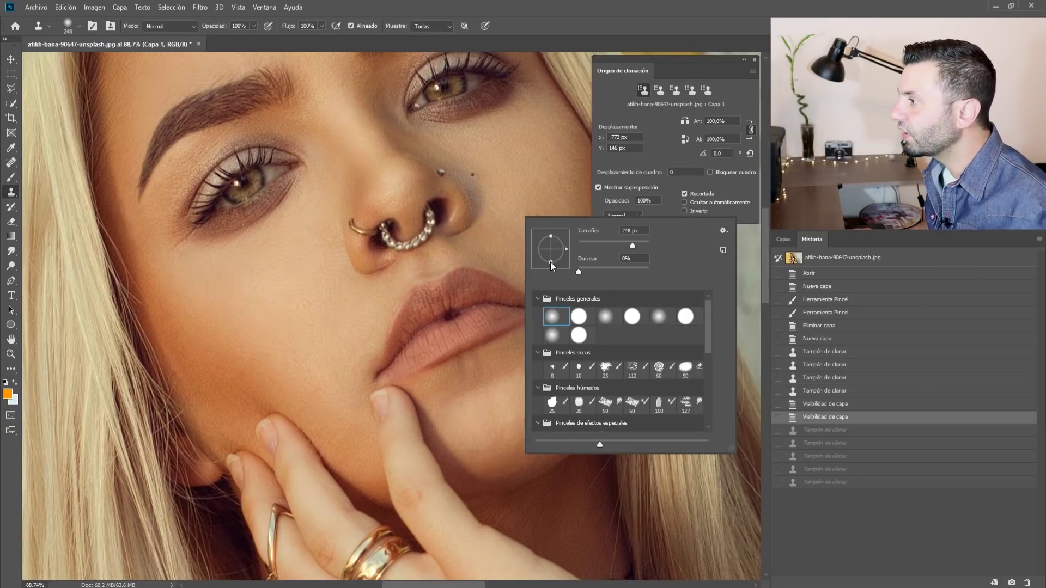
{"action": "left_click_drag", "start_coordinate": [551, 260], "coordinate": [552, 254]}
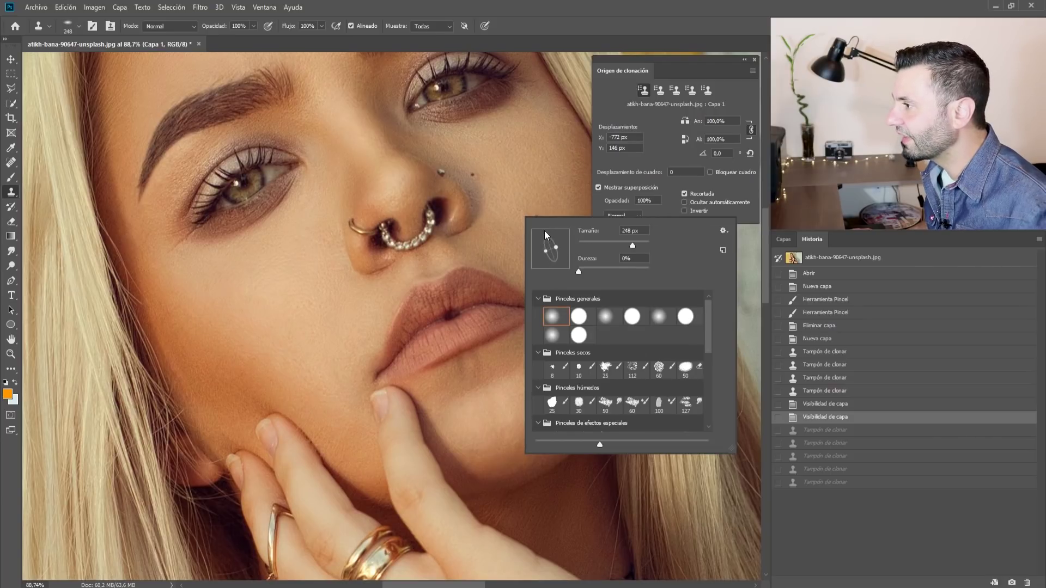
{"action": "left_click_drag", "start_coordinate": [549, 232], "coordinate": [544, 229]}
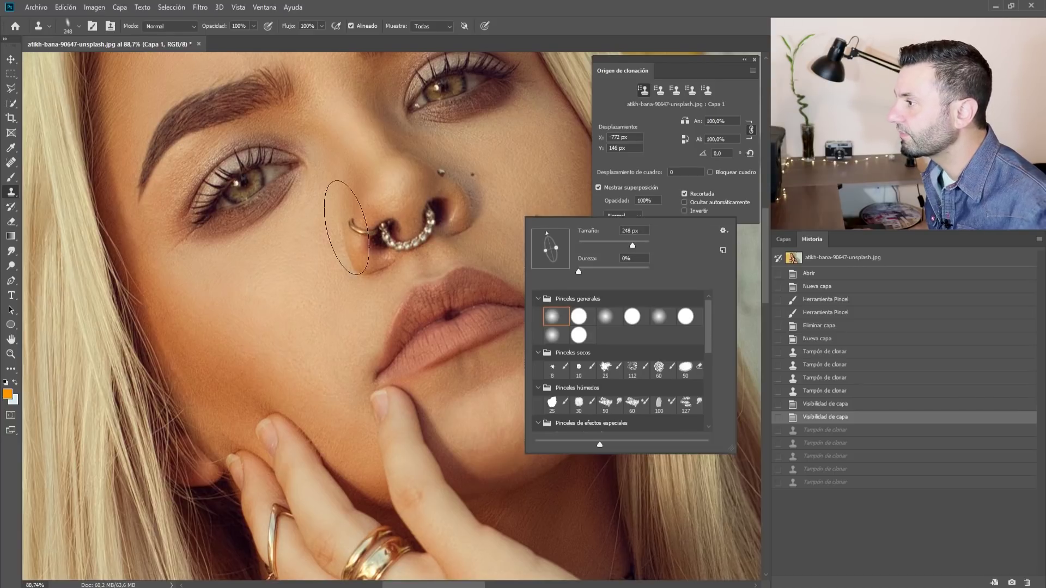
{"action": "left_click_drag", "start_coordinate": [407, 230], "coordinate": [376, 235]}
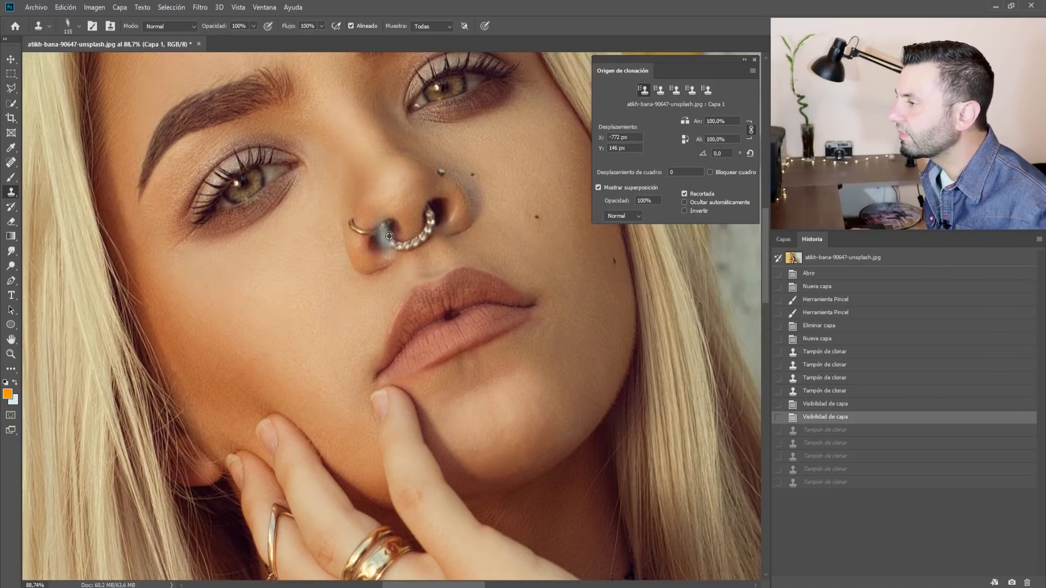
{"action": "scroll", "coordinate": [376, 234], "scroll_direction": "up", "scroll_amount": 3}
{"action": "left_click_drag", "start_coordinate": [430, 215], "coordinate": [413, 215]}
Step: Sample skin beside the nose ring, stamp it over the nostril piercing, and shrink the brush
{"action": "left_click", "coordinate": [431, 205], "text": "alt"}
{"action": "left_click", "coordinate": [431, 235]}
{"action": "key", "text": "bracketleft"}
{"action": "key", "text": "bracketleft"}
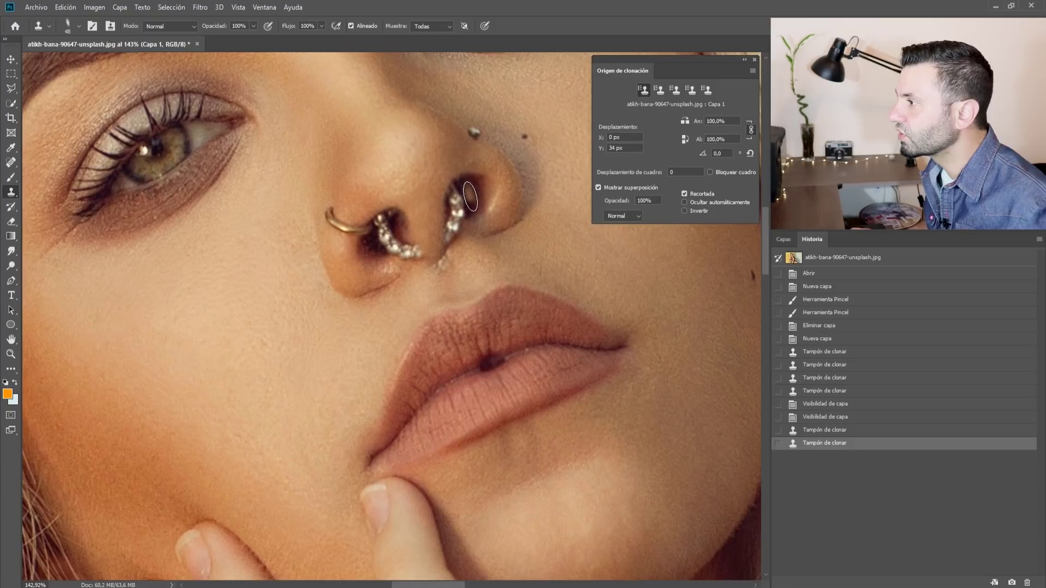
Step: Clone skin over the upper part of the right nostril piercing
{"action": "right_click", "coordinate": [471, 198], "text": "alt"}
{"action": "right_click", "coordinate": [550, 218]}
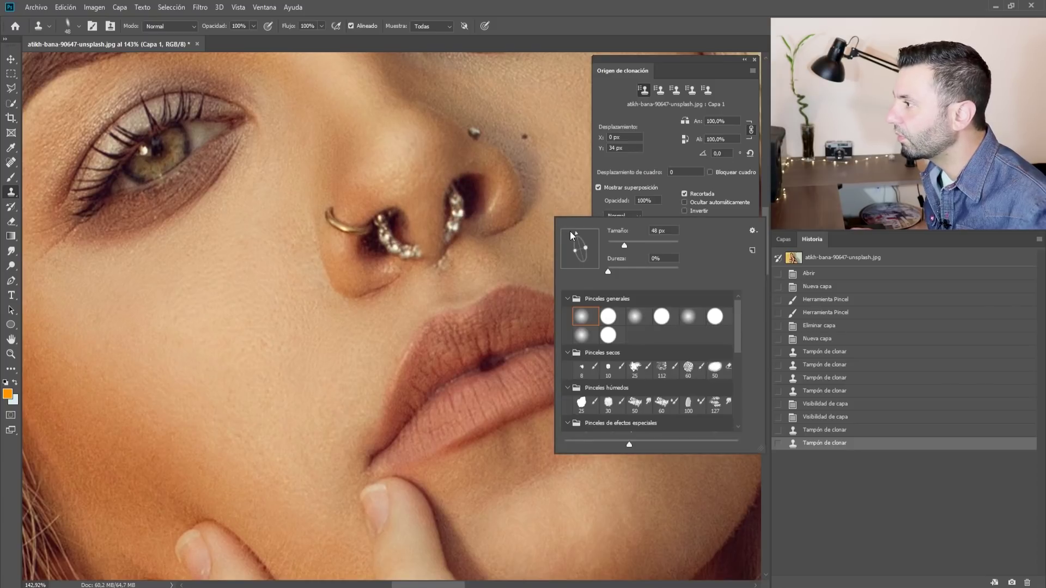
{"action": "left_click", "coordinate": [471, 200]}
{"action": "left_click_drag", "start_coordinate": [472, 200], "coordinate": [461, 202]}
{"action": "left_click", "coordinate": [457, 201]}
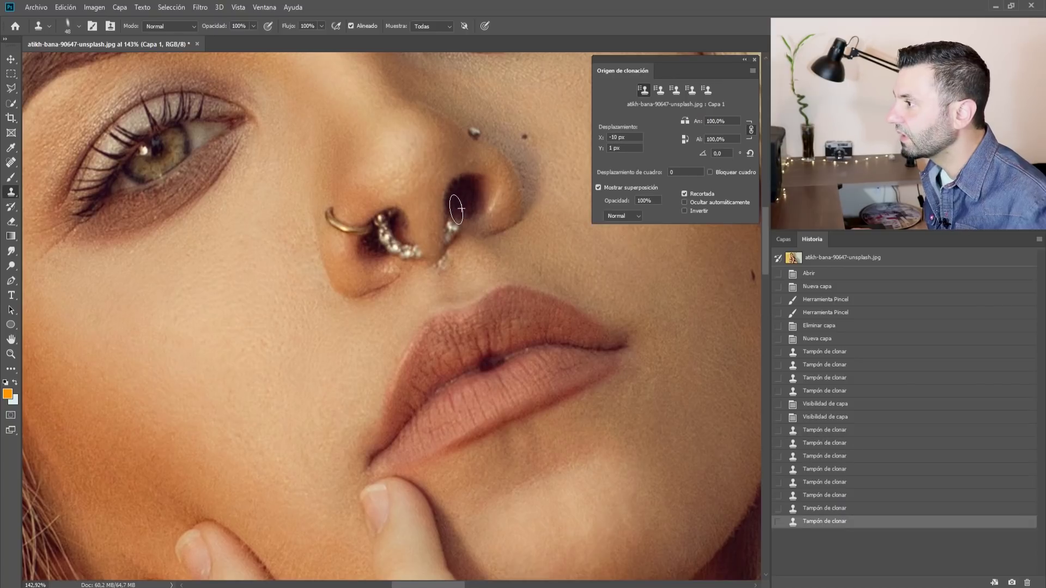
Step: Set a 30 px brush and clone clean skin over the nostril hoop
{"action": "right_click", "coordinate": [395, 264]}
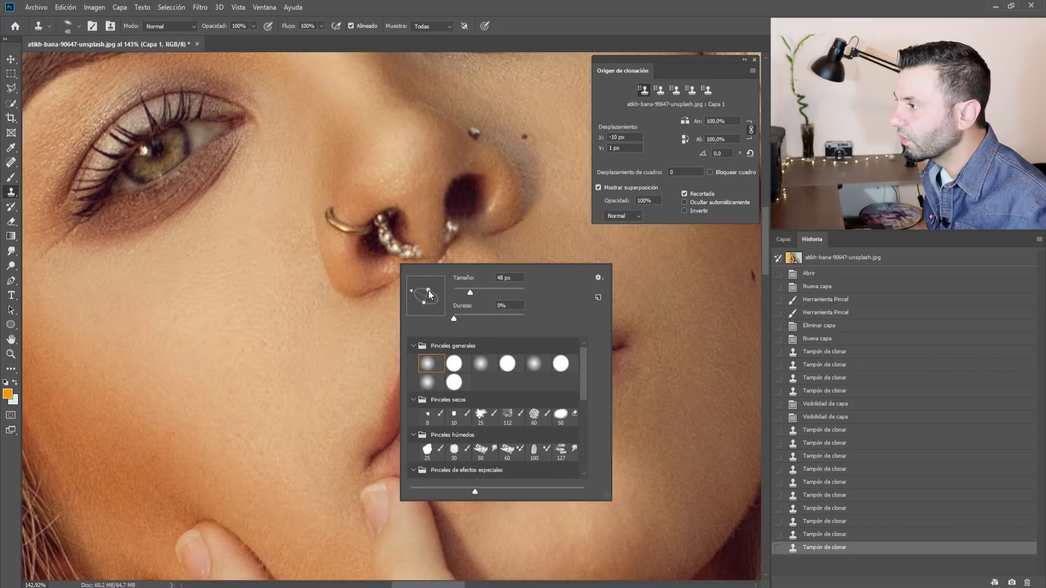
{"action": "left_click", "coordinate": [338, 247]}
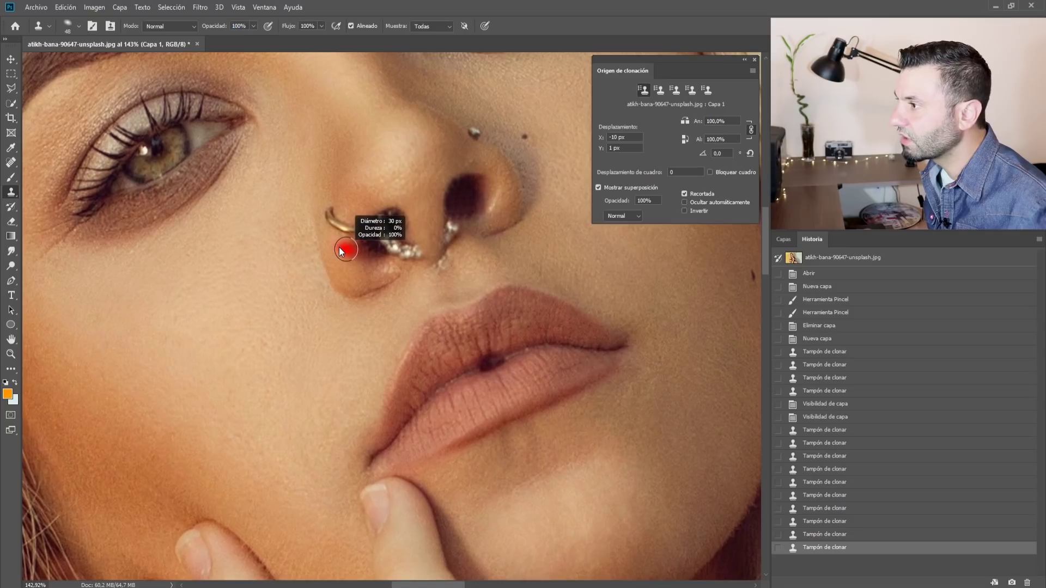
{"action": "left_click", "coordinate": [339, 242], "text": "alt"}
{"action": "left_click", "coordinate": [339, 231]}
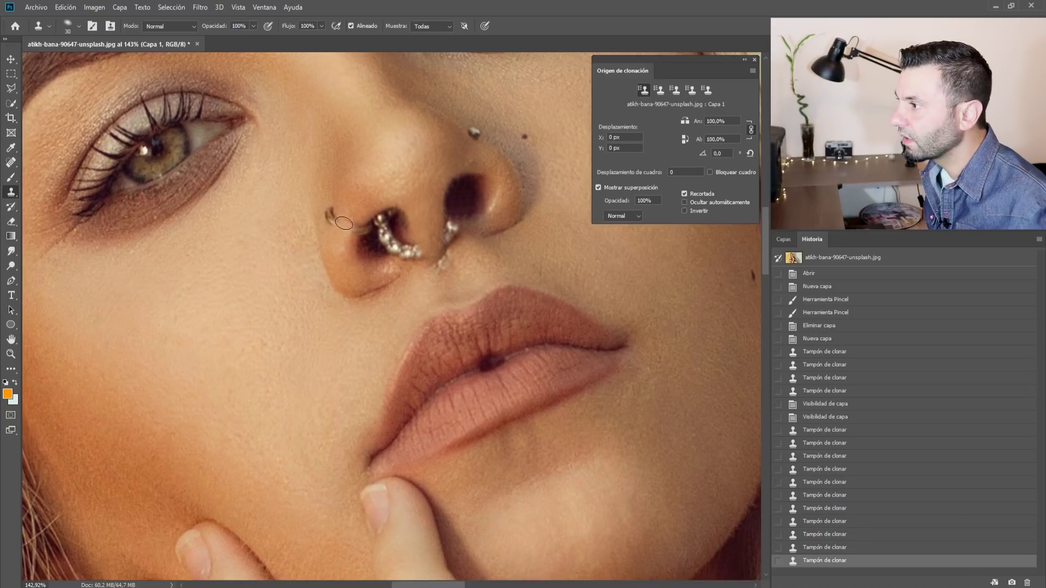
{"action": "left_click", "coordinate": [350, 227]}
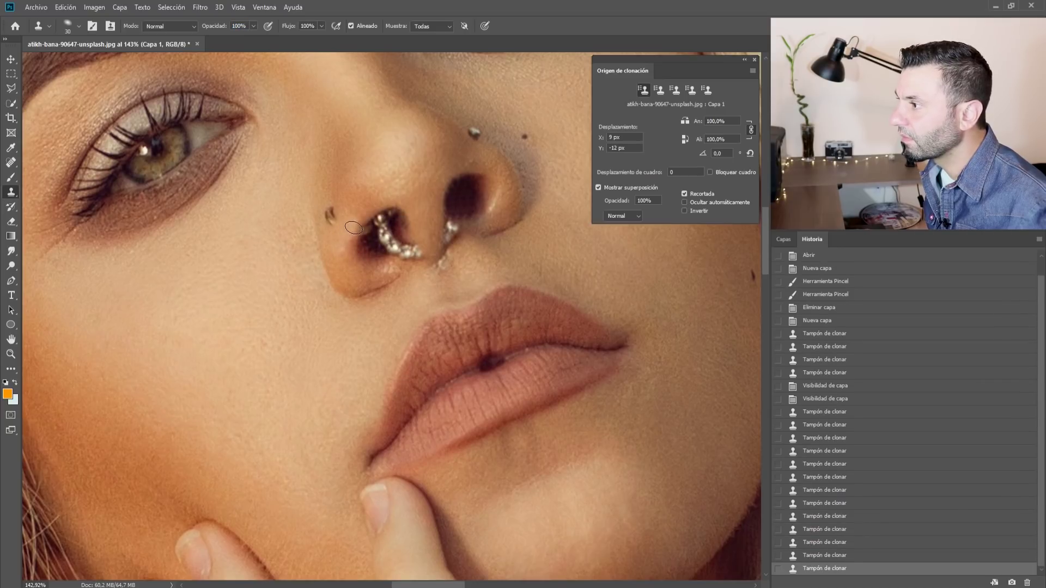
Step: Resample nearby skin and cover the remaining bits of hoop on the nostril edge
{"action": "right_click", "coordinate": [345, 194]}
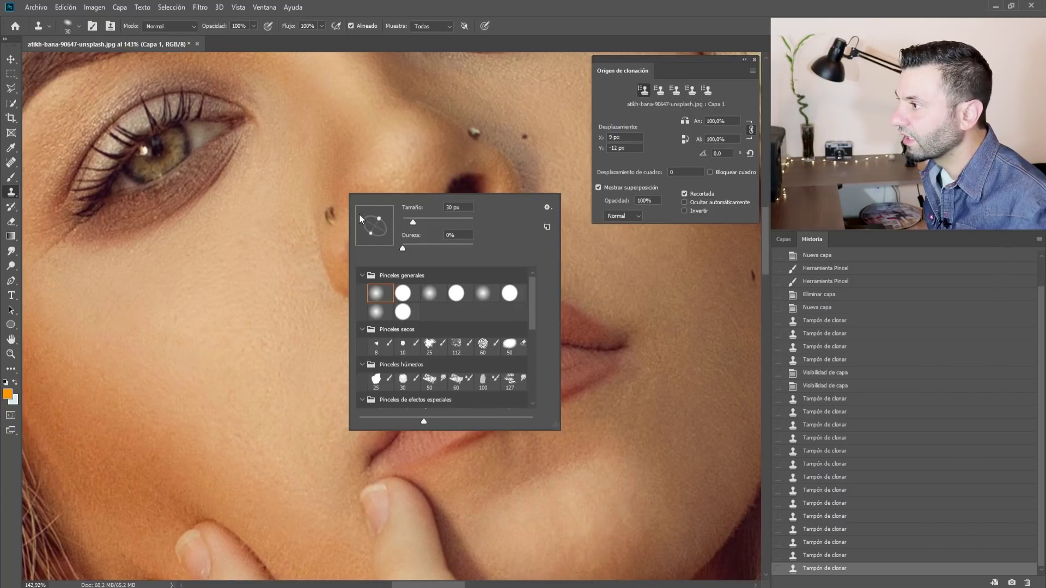
{"action": "left_click", "coordinate": [340, 197]}
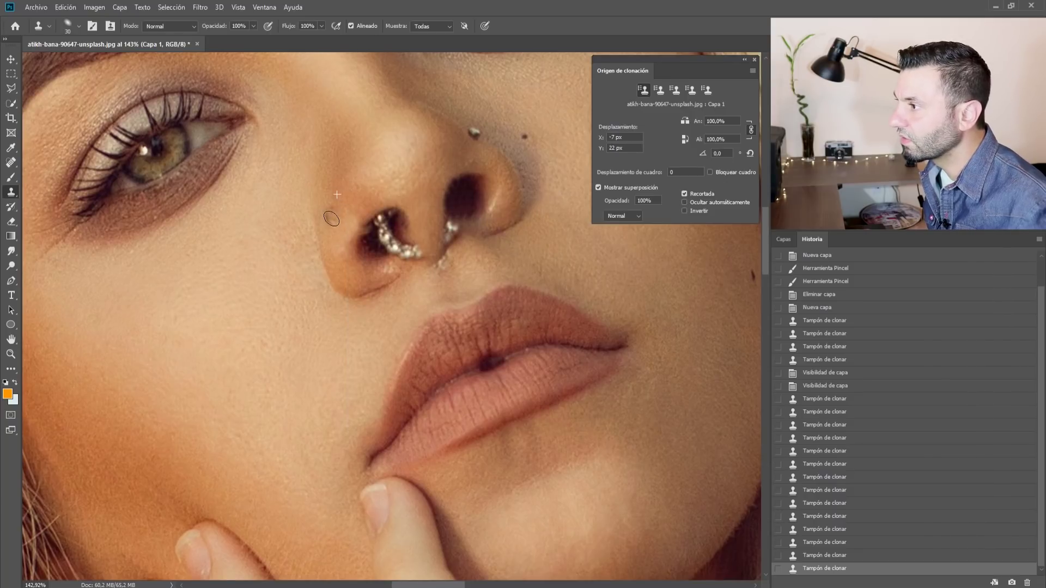
{"action": "left_click", "coordinate": [335, 209]}
{"action": "left_click", "coordinate": [367, 243]}
{"action": "scroll", "coordinate": [373, 246], "scroll_direction": "up", "scroll_amount": 2}
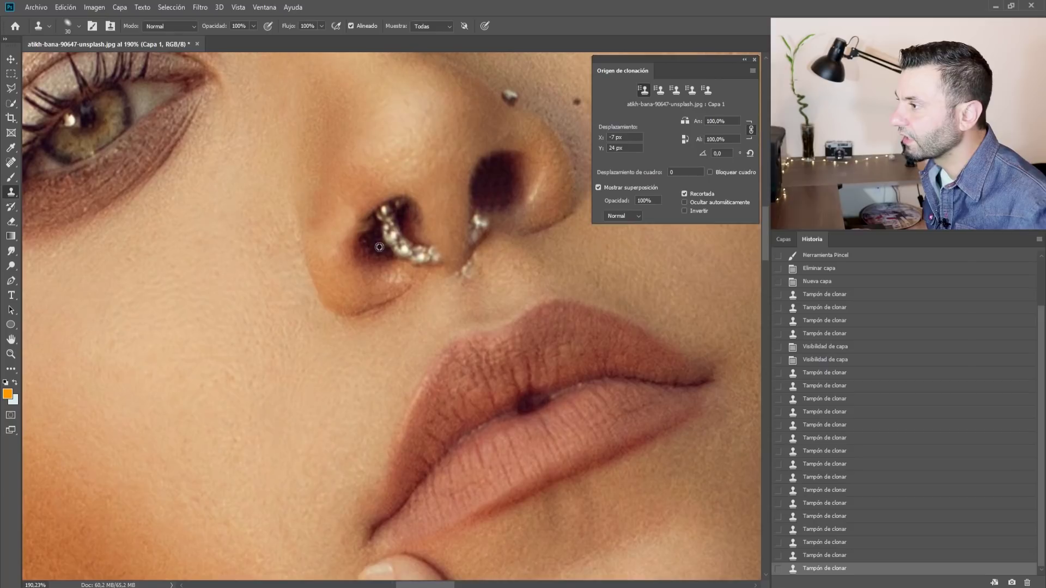
Step: Shrink the brush and paint nostril shadow over the beaded ring
{"action": "key", "text": "bracketleft"}
{"action": "left_click", "coordinate": [379, 241], "text": "alt"}
{"action": "left_click_drag", "start_coordinate": [372, 239], "coordinate": [400, 240]}
{"action": "key", "text": "bracketright"}
Step: Switch to a 16 px brush and darken the nostril edge, undoing a bad stroke
{"action": "right_click", "coordinate": [399, 232]}
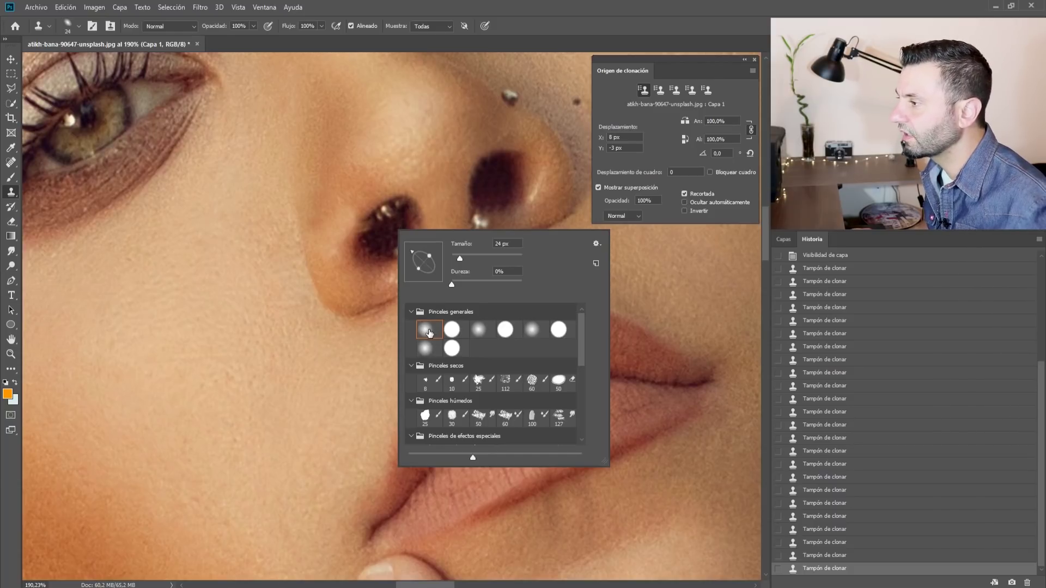
{"action": "double_click", "coordinate": [428, 329]}
{"action": "left_click", "coordinate": [374, 224]}
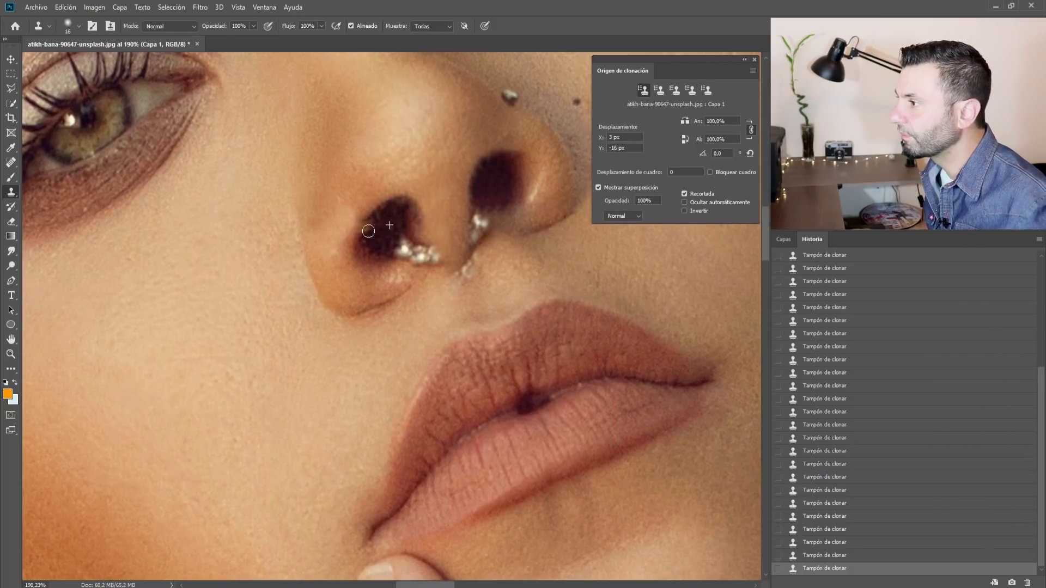
{"action": "key", "text": "ctrl+z"}
{"action": "left_click", "coordinate": [356, 238]}
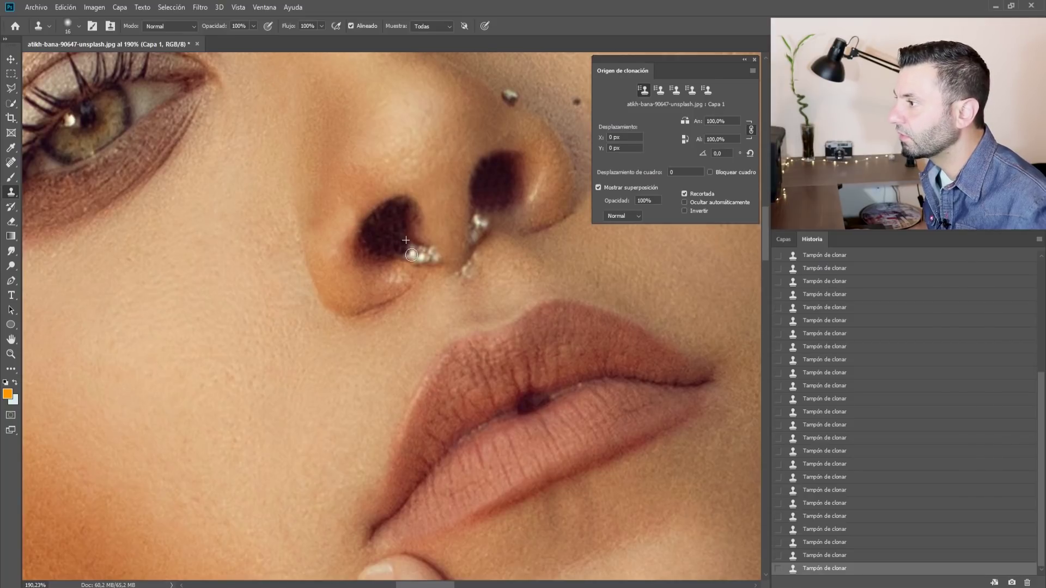
Step: Clone away the remaining nostril jewels and the small bead under the nostril
{"action": "left_click_drag", "start_coordinate": [412, 254], "coordinate": [436, 256]}
{"action": "left_click", "coordinate": [477, 223]}
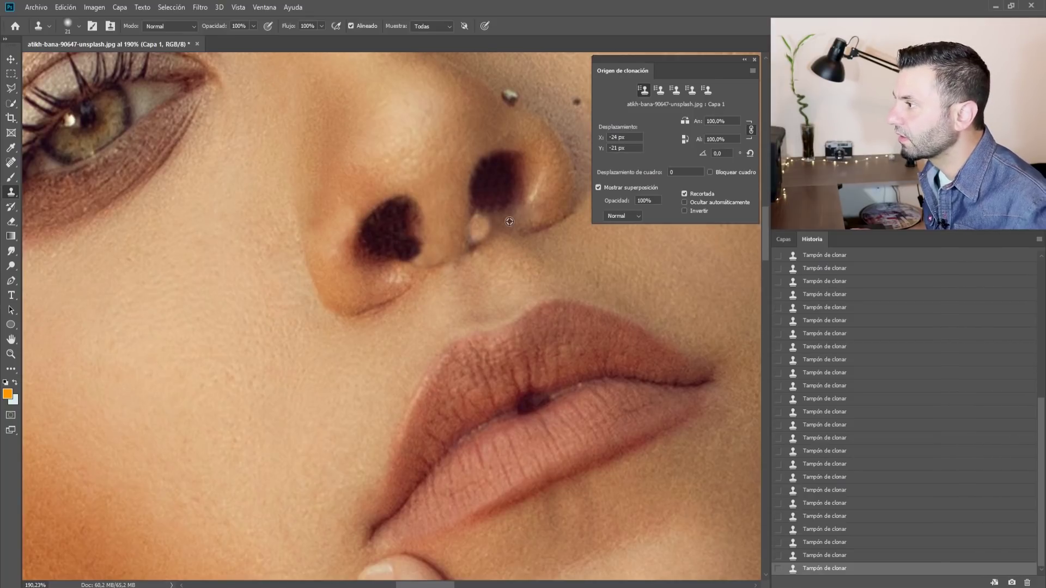
{"action": "left_click_drag", "start_coordinate": [490, 224], "coordinate": [478, 228]}
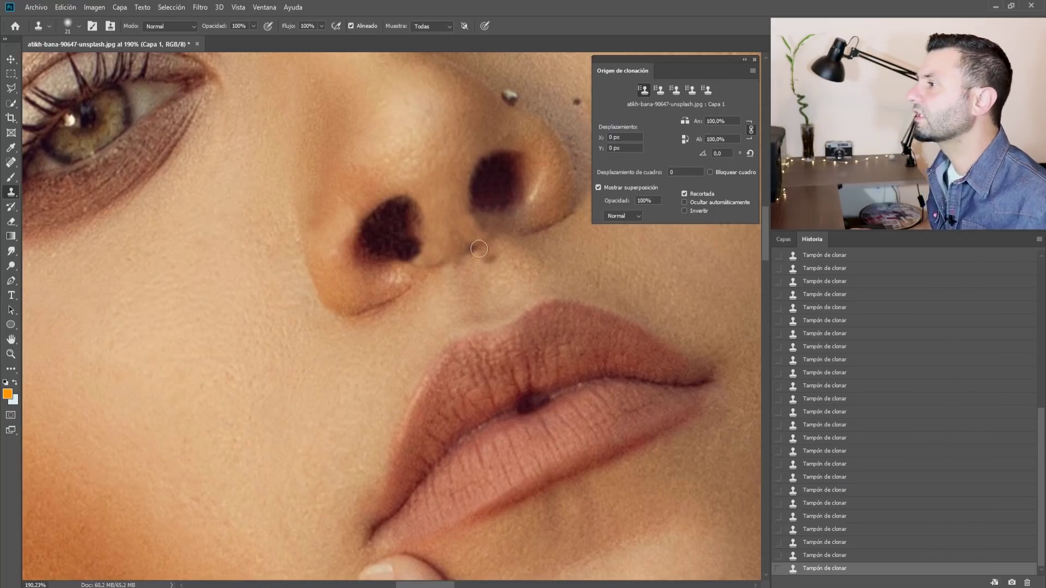
{"action": "scroll", "coordinate": [483, 253], "scroll_direction": "down", "scroll_amount": 3}
{"action": "scroll", "coordinate": [487, 256], "scroll_direction": "down", "scroll_amount": 2}
{"action": "scroll", "coordinate": [493, 259], "scroll_direction": "down", "scroll_amount": 1}
{"action": "scroll", "coordinate": [502, 263], "scroll_direction": "up", "scroll_amount": 2}
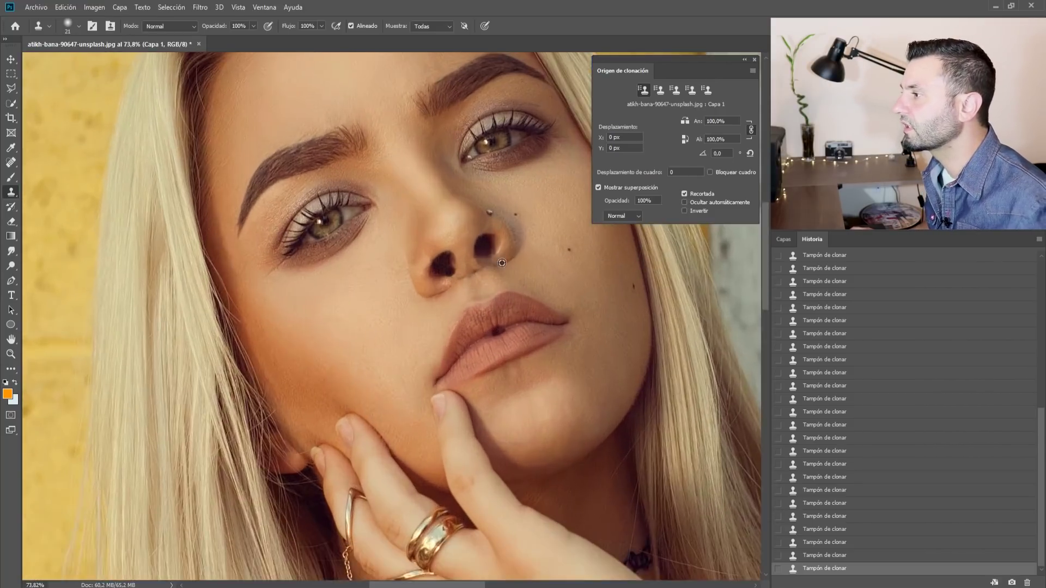
Step: Undo the last stroke, drop clone opacity to 27%, and softly clone skin under the nose
{"action": "scroll", "coordinate": [502, 262], "scroll_direction": "up", "scroll_amount": 3}
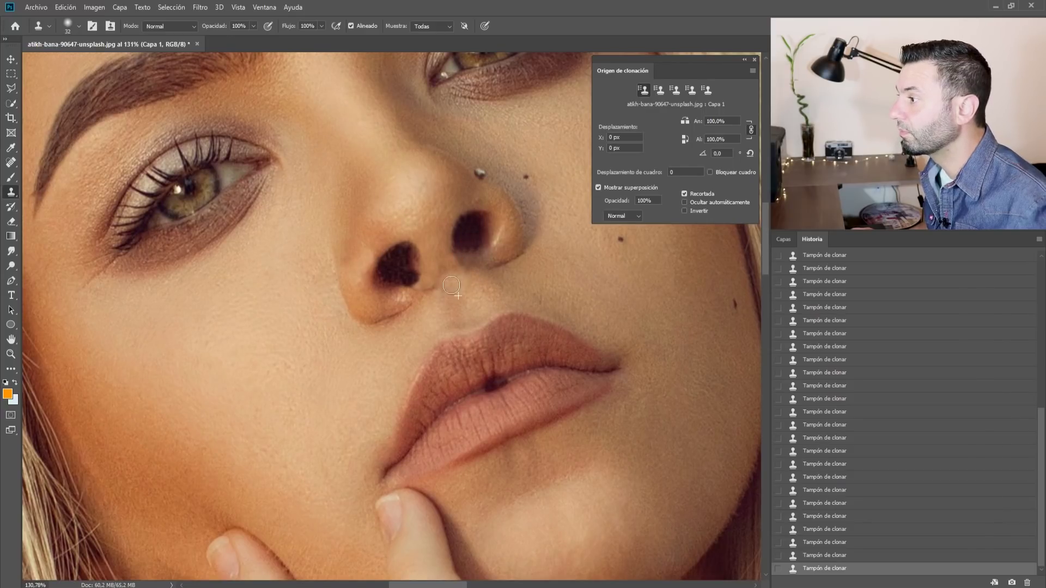
{"action": "key", "text": "ctrl+z"}
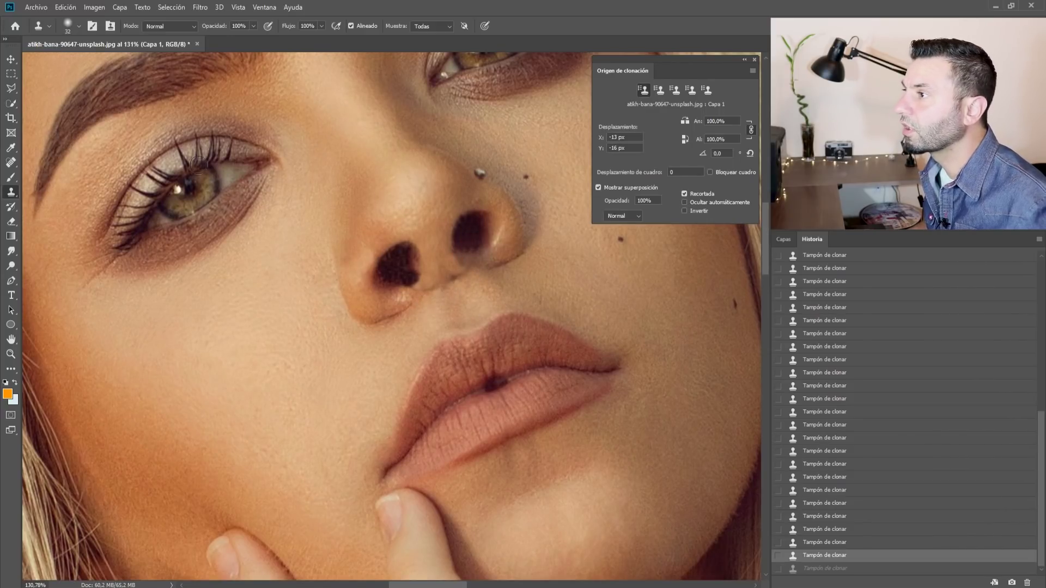
{"action": "left_click_drag", "start_coordinate": [223, 27], "coordinate": [186, 36]}
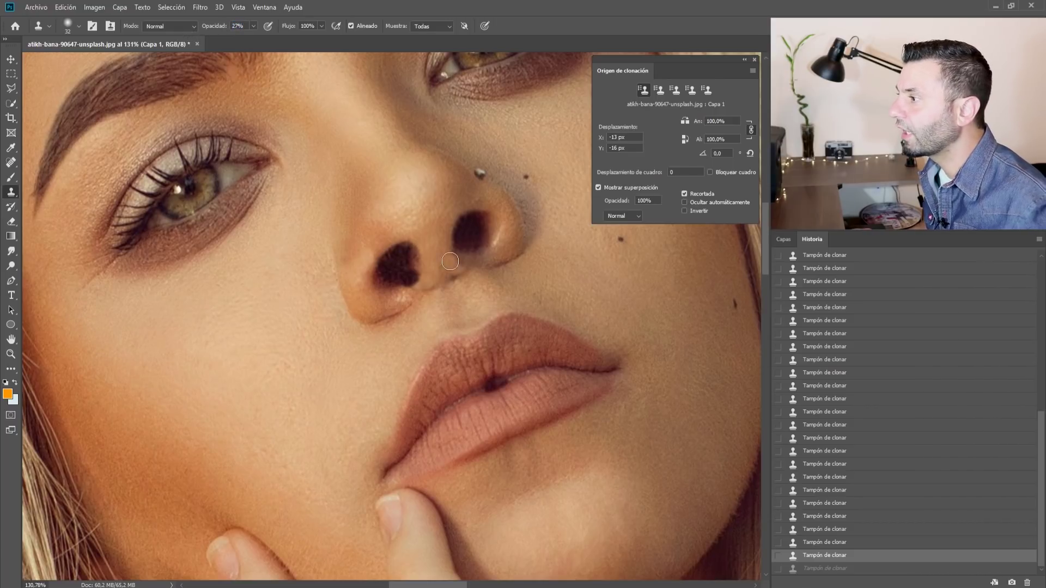
{"action": "left_click", "coordinate": [452, 290], "text": "alt"}
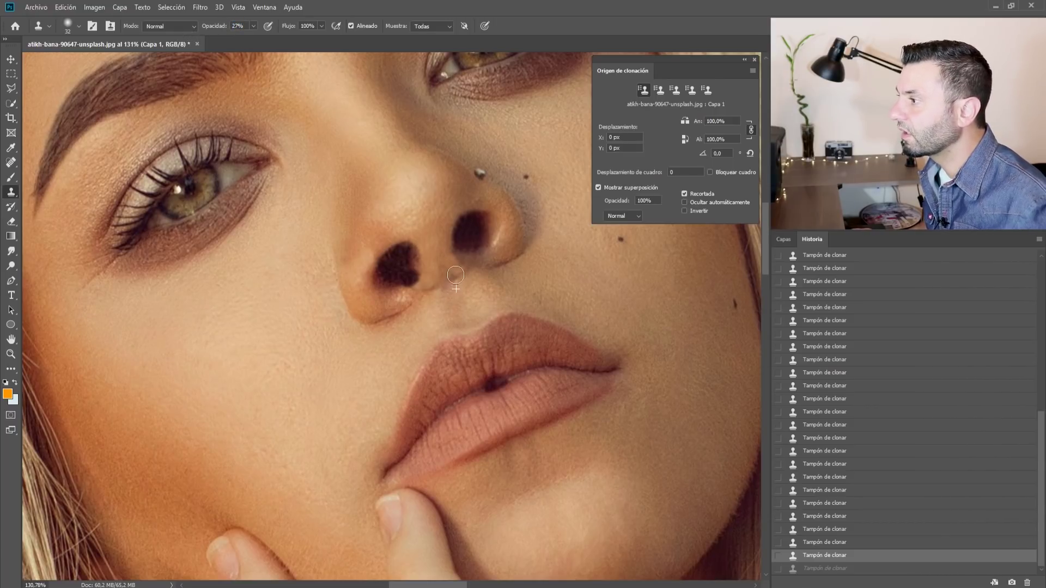
{"action": "left_click", "coordinate": [455, 275]}
{"action": "left_click", "coordinate": [448, 279]}
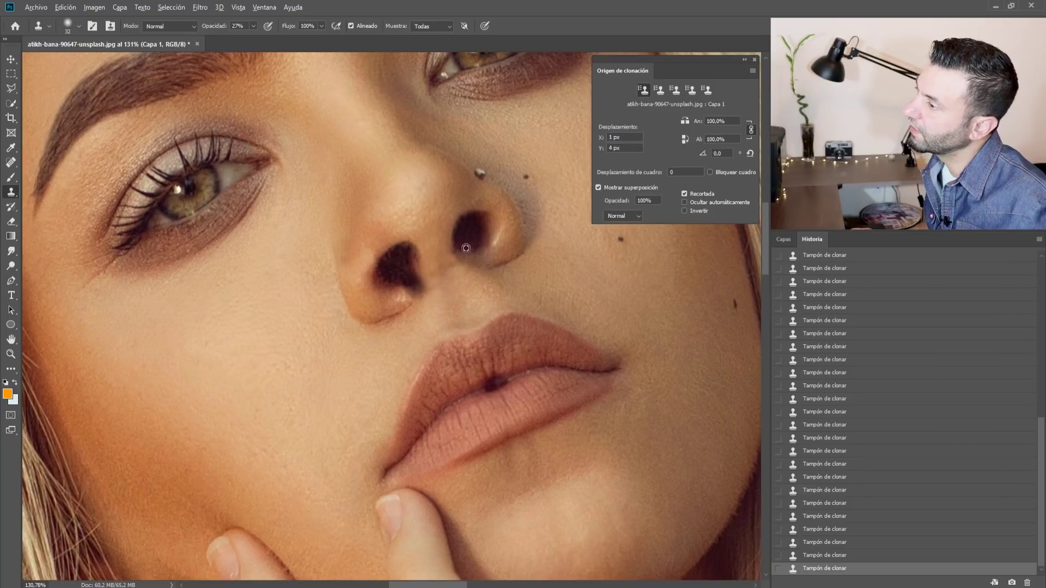
Step: Enlarge the brush to 41 px and blend the skin between the nostrils
{"action": "left_click", "coordinate": [467, 265], "text": "alt"}
{"action": "right_click", "coordinate": [467, 264]}
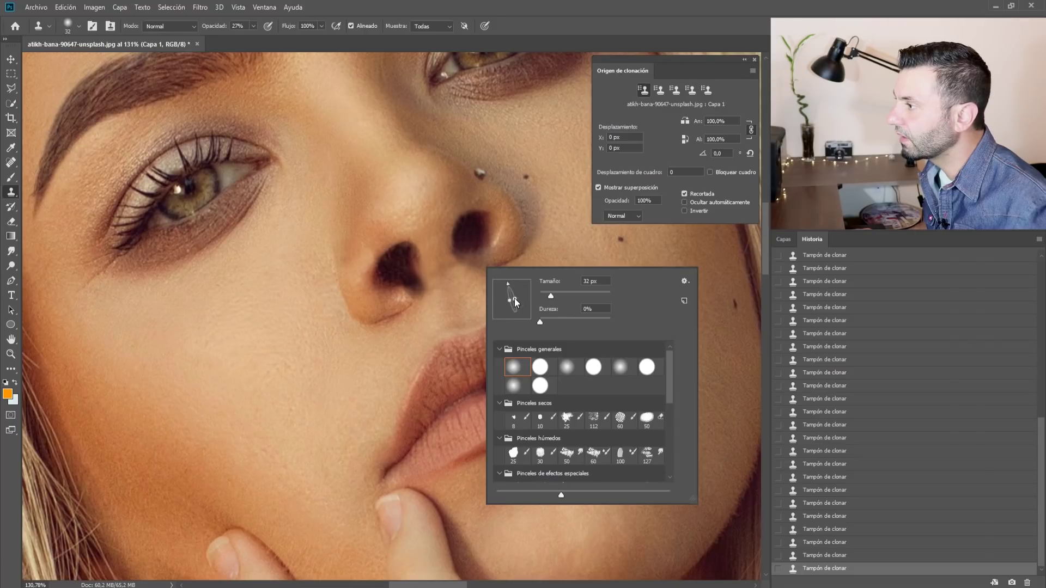
{"action": "key", "text": "Return"}
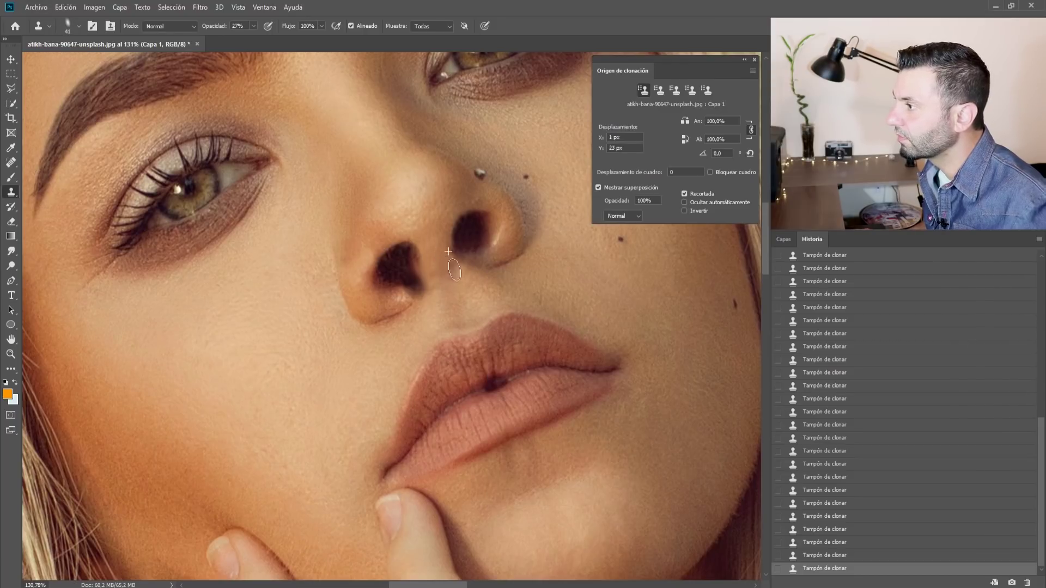
{"action": "scroll", "coordinate": [452, 268], "scroll_direction": "left", "scroll_amount": 2}
{"action": "left_click_drag", "start_coordinate": [476, 289], "coordinate": [486, 296]}
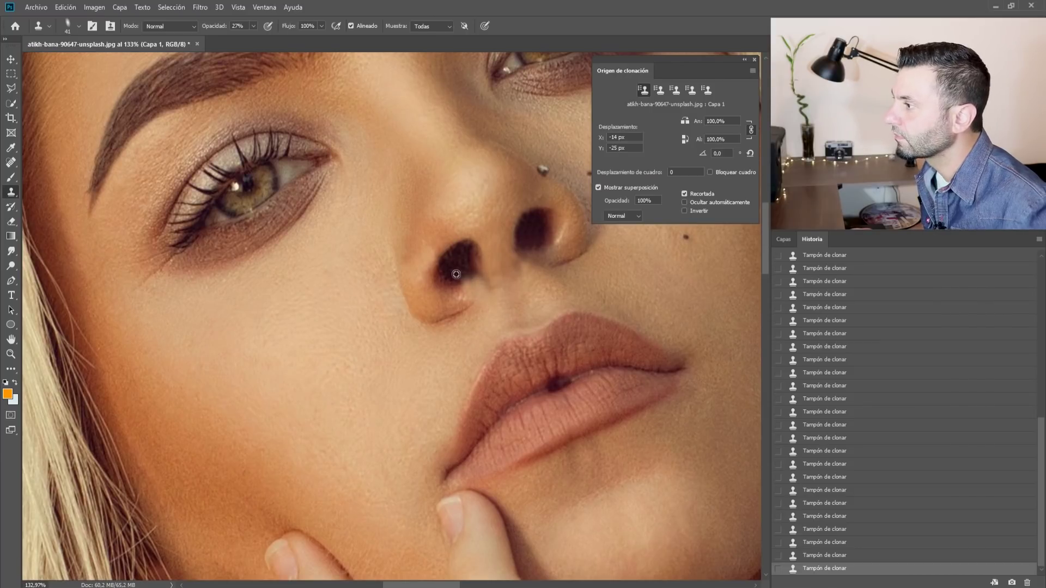
{"action": "scroll", "coordinate": [468, 272], "scroll_direction": "down", "scroll_amount": 3}
{"action": "scroll", "coordinate": [403, 367], "scroll_direction": "up", "scroll_amount": 2}
{"action": "scroll", "coordinate": [403, 367], "scroll_direction": "up", "scroll_amount": 3}
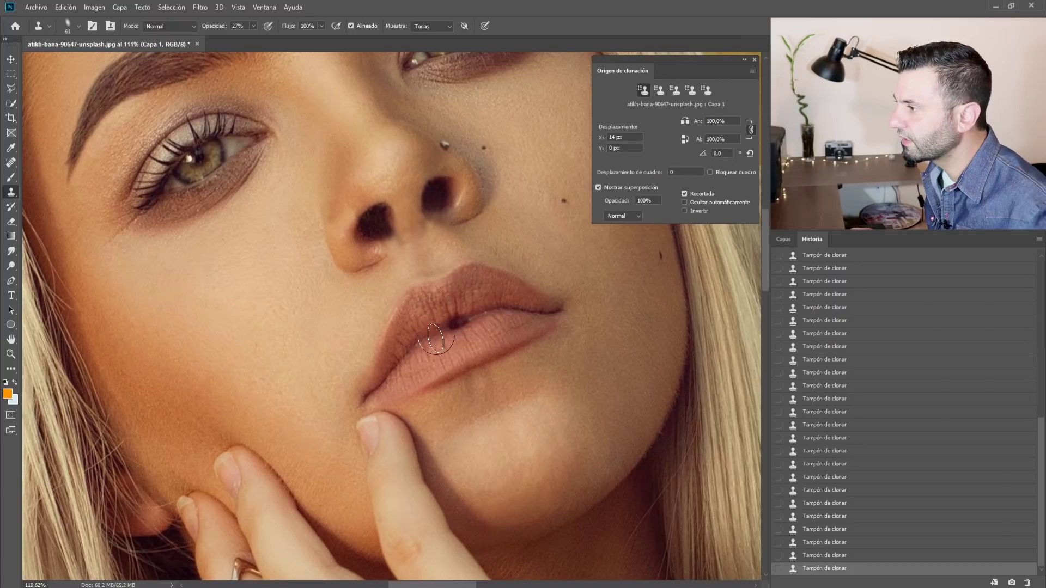
Step: Restore 100% clone opacity, pick a new source point, and fit the whole image on screen
{"action": "left_click_drag", "start_coordinate": [222, 29], "coordinate": [283, 33]}
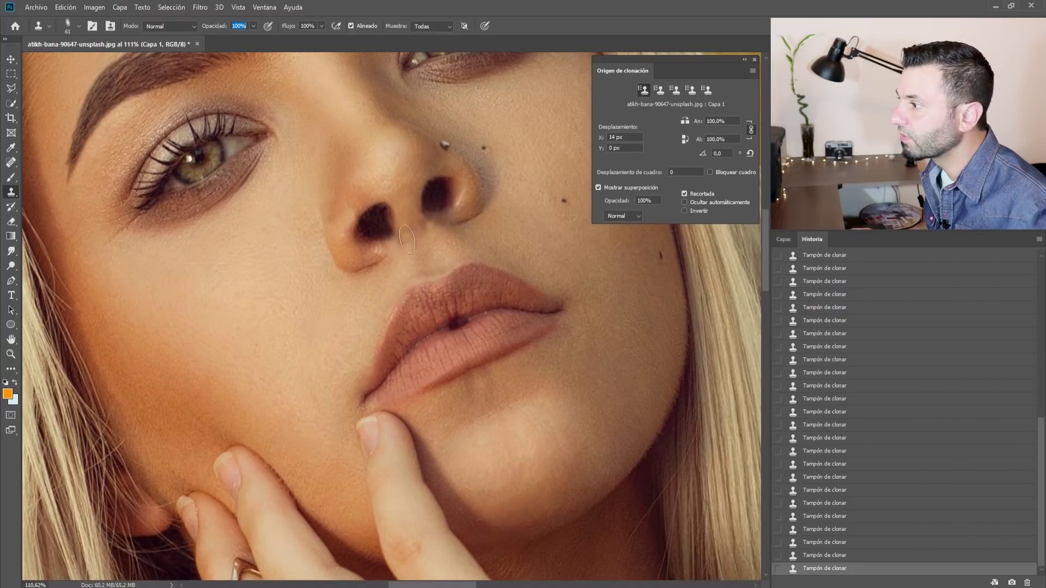
{"action": "left_click", "coordinate": [444, 331], "text": "alt"}
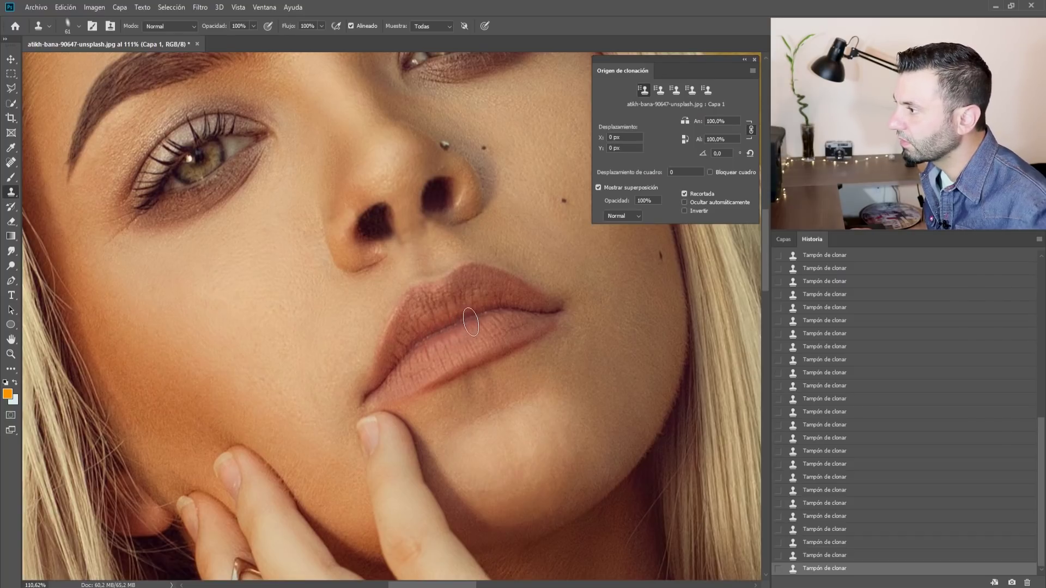
{"action": "key", "text": "ctrl+0"}
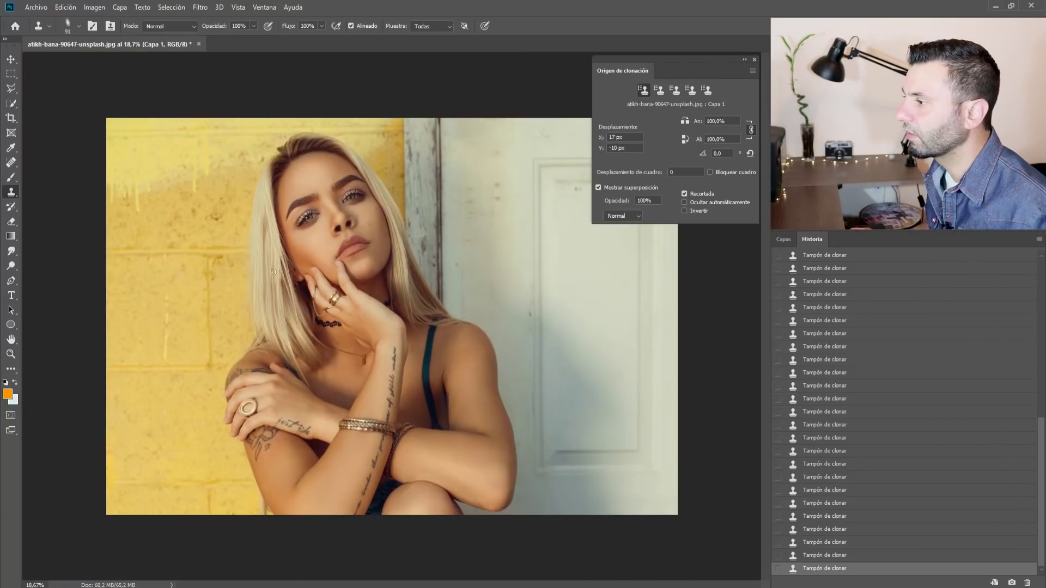
{"action": "scroll", "coordinate": [319, 259], "scroll_direction": "up", "scroll_amount": 2}
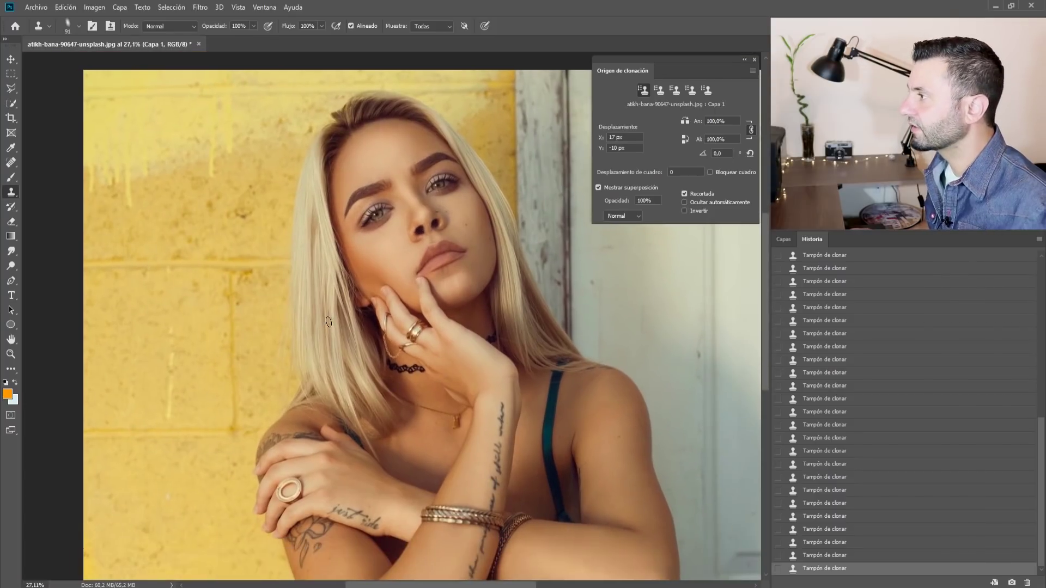